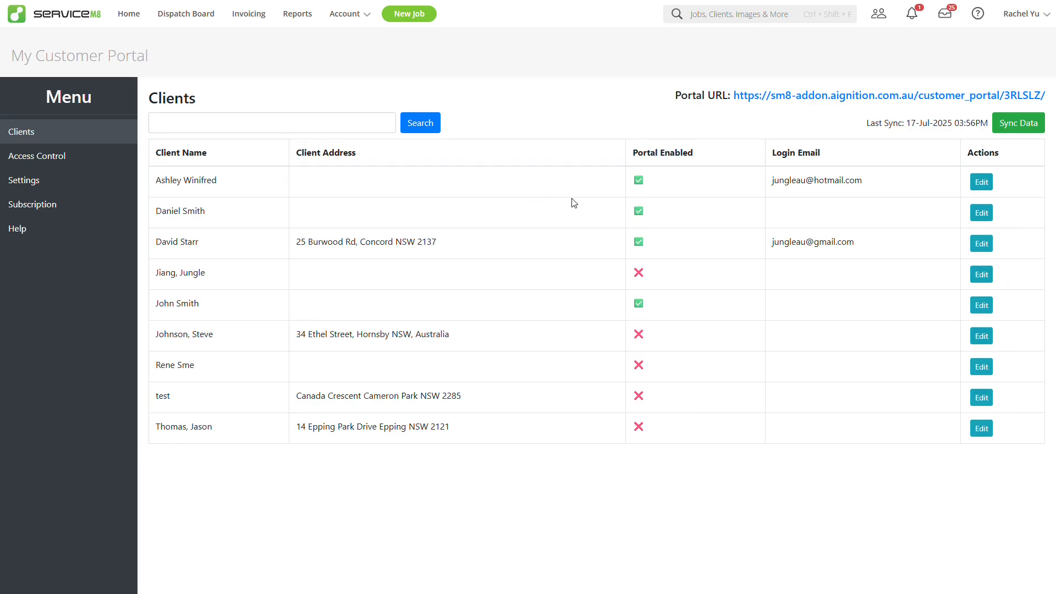
Step: Sync the portal client data with ServiceM8 so Last Sync shows 18-Jul-2025 01:47PM
click(1020, 125)
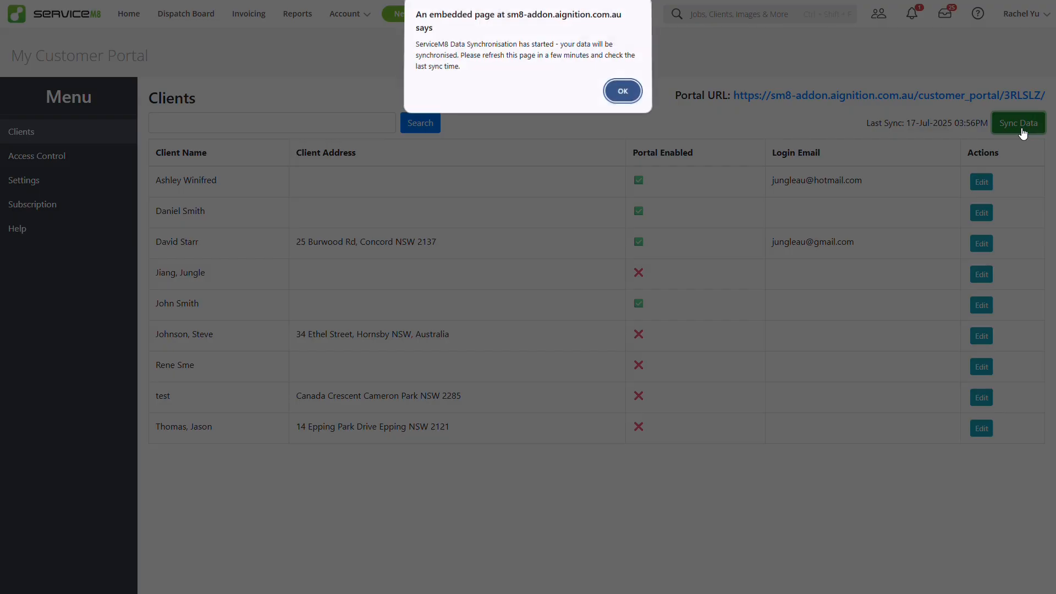
click(620, 93)
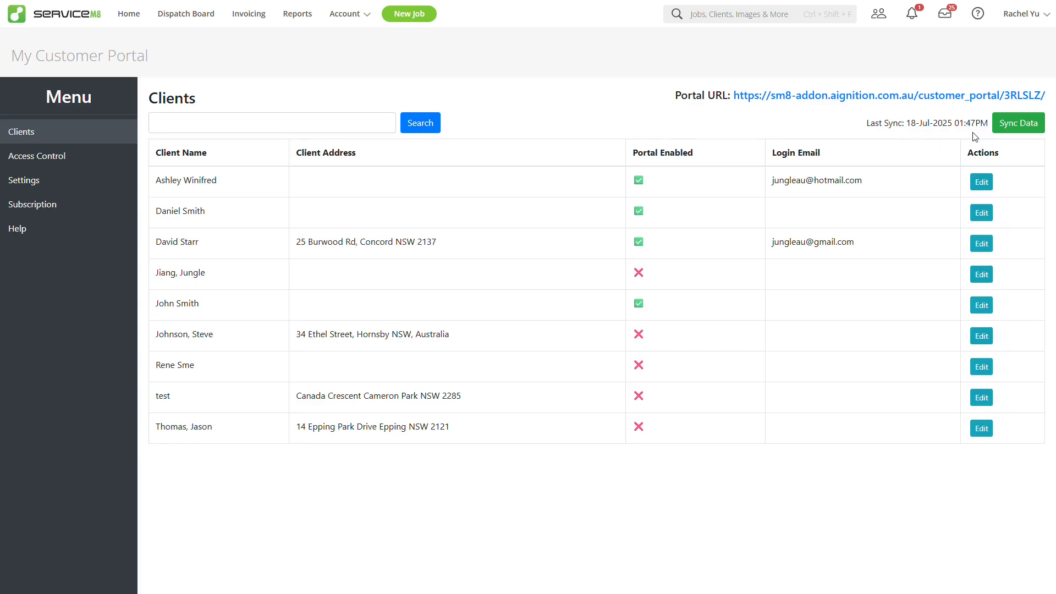
Step: Filter the client list by 'Da' and open the second matching client's portal settings
click(240, 130)
text(Da)
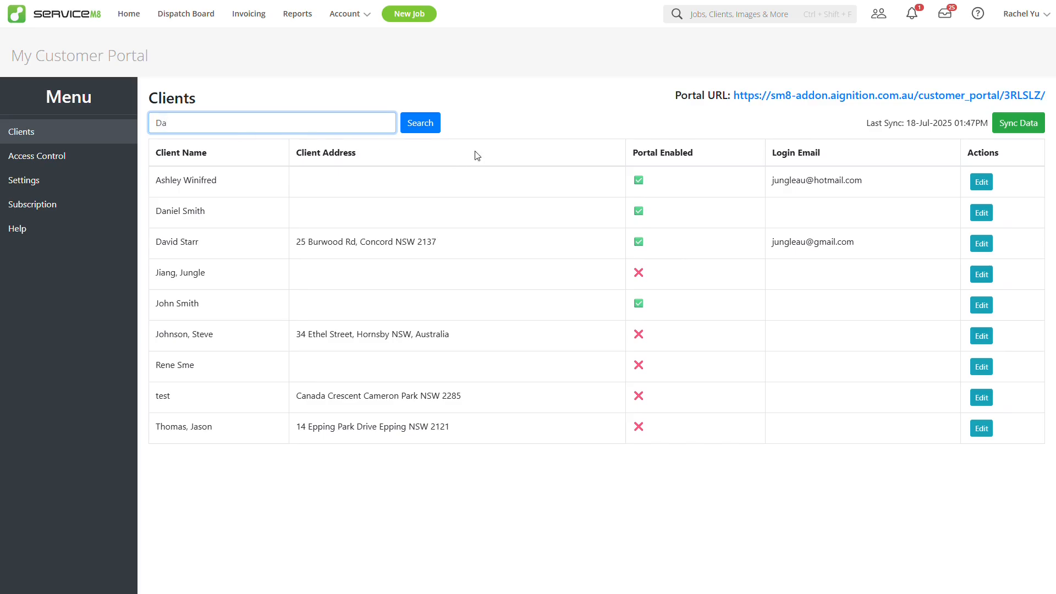
click(421, 125)
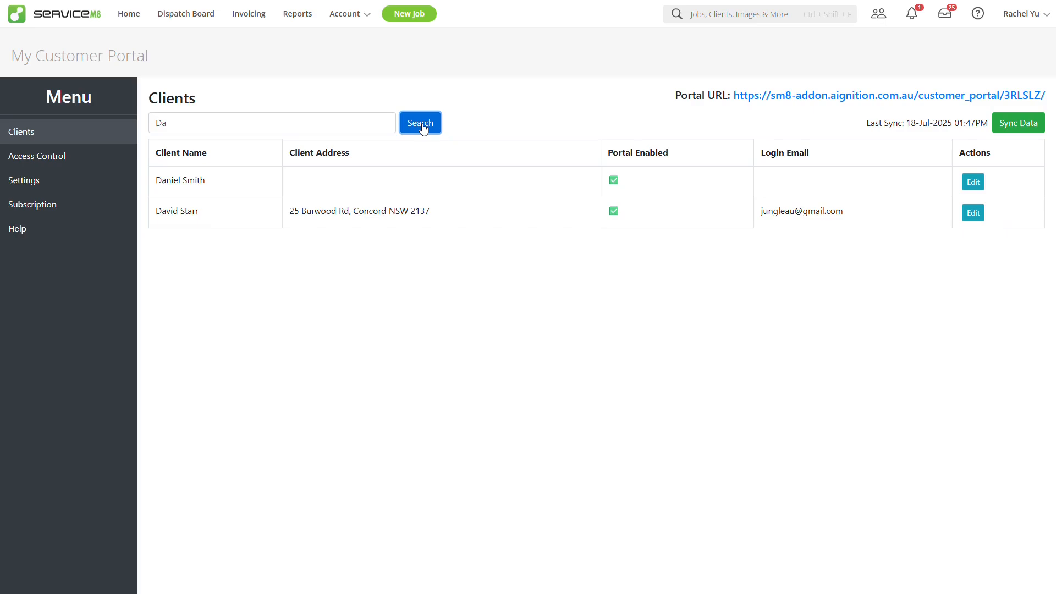
click(971, 212)
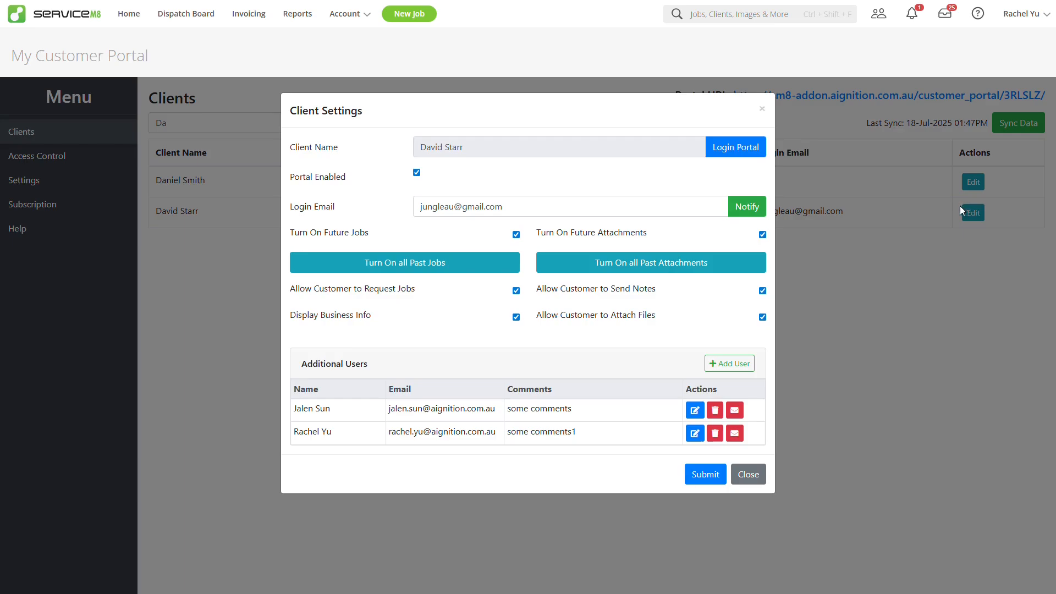
click(495, 153)
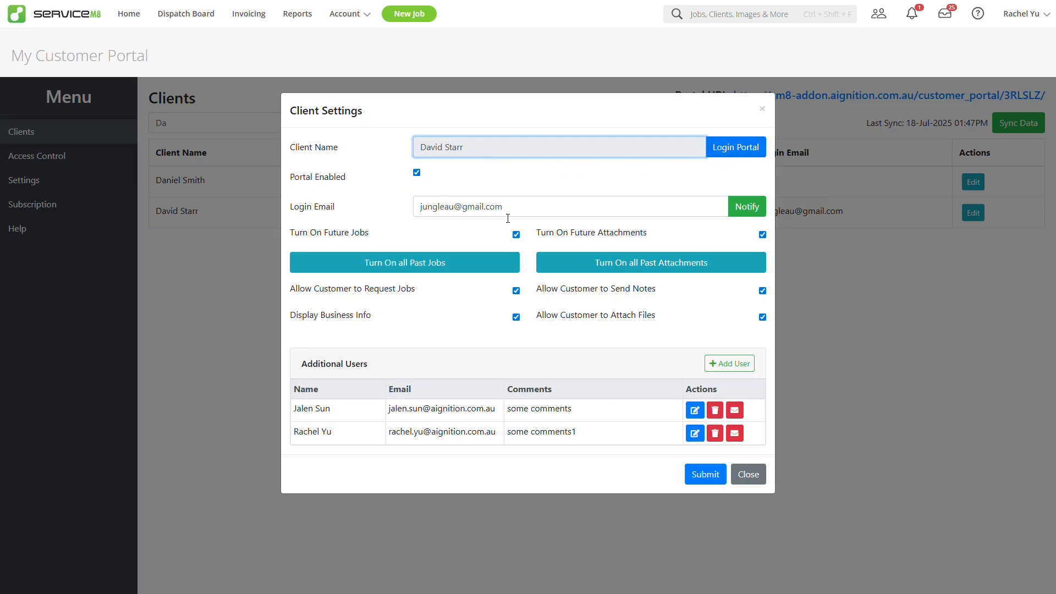
click(537, 215)
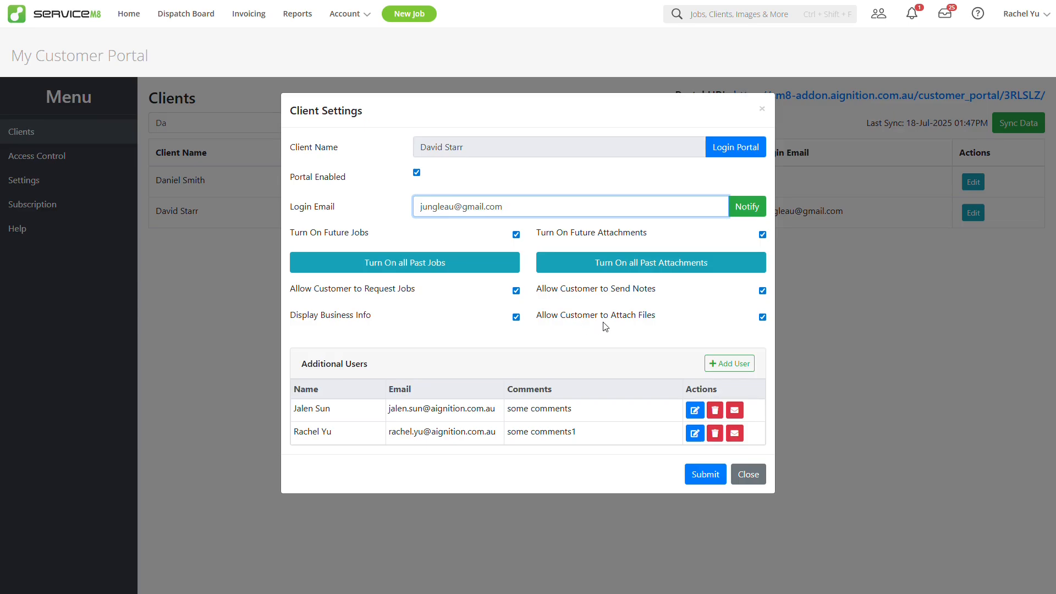
Step: Turn off job requests, future jobs and customer notes; turn on all past jobs and past attachments
click(516, 290)
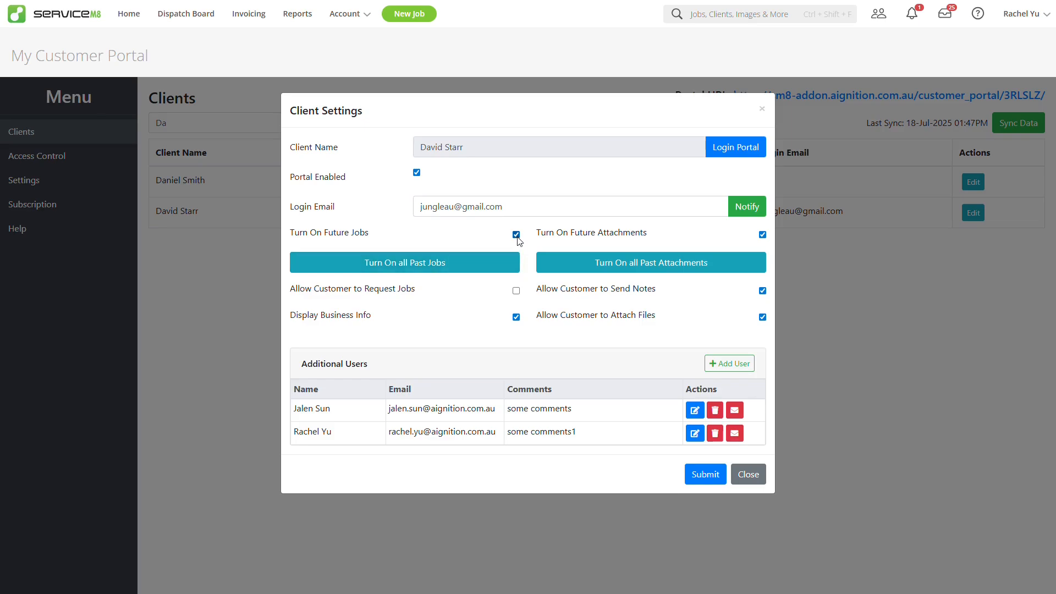
click(515, 235)
click(762, 290)
click(444, 269)
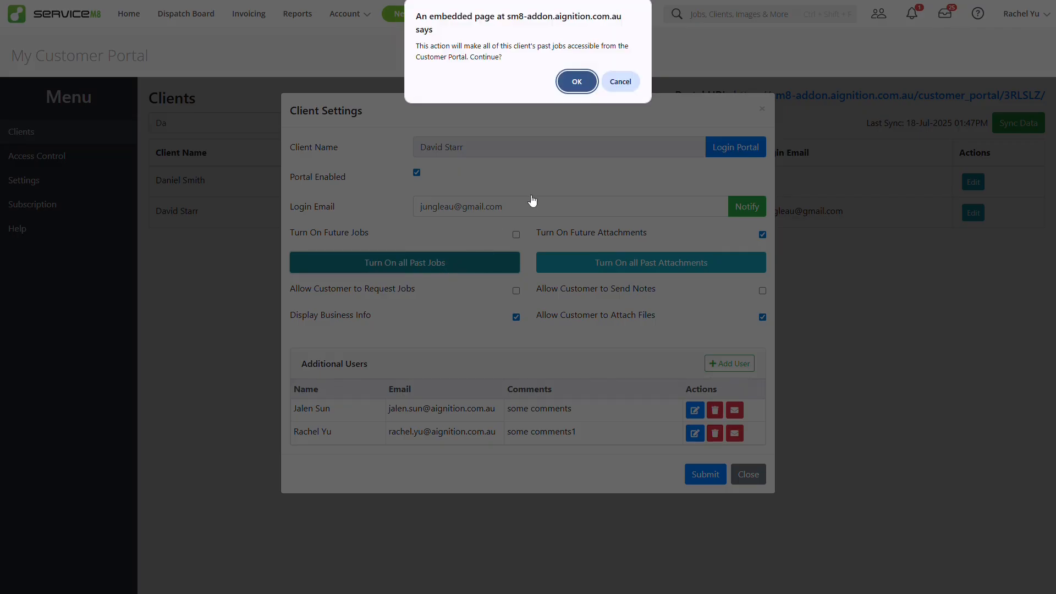
key(Return)
click(654, 275)
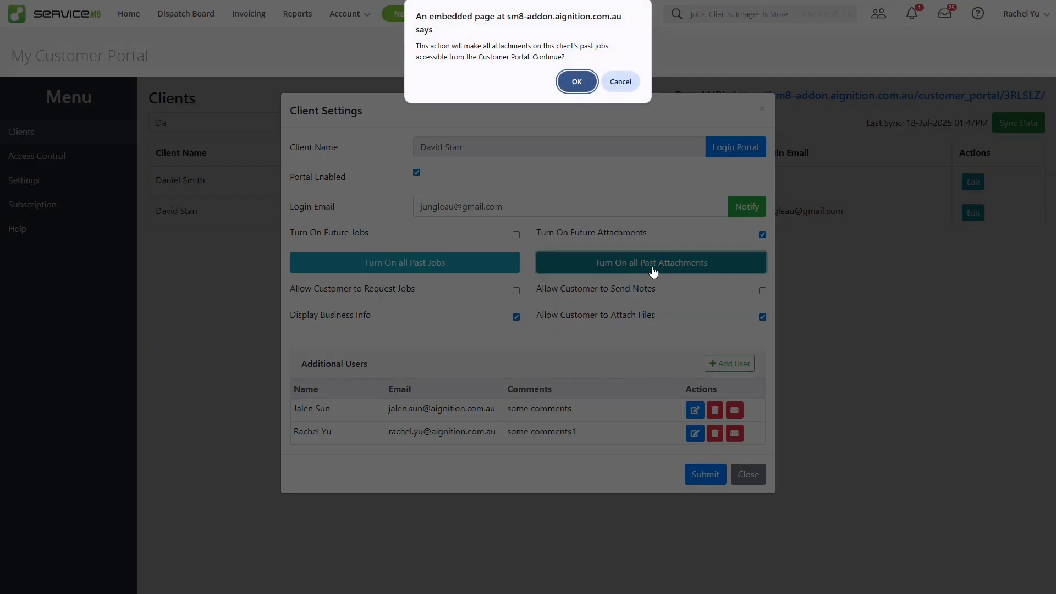
key(Return)
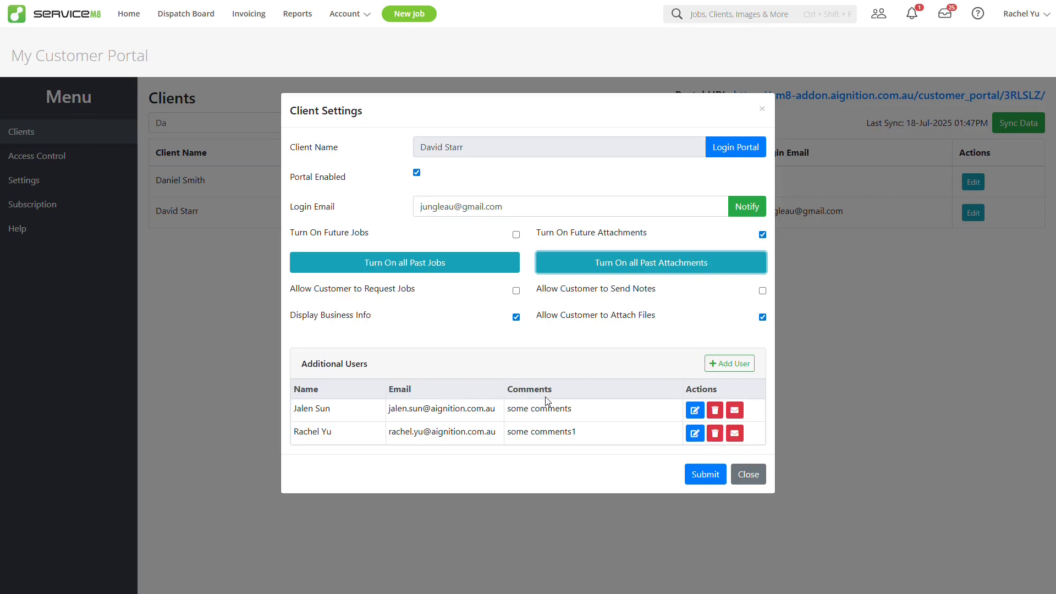
Step: Start a new portal user and enter their name, e-mail and the comment 'some comments'
click(717, 362)
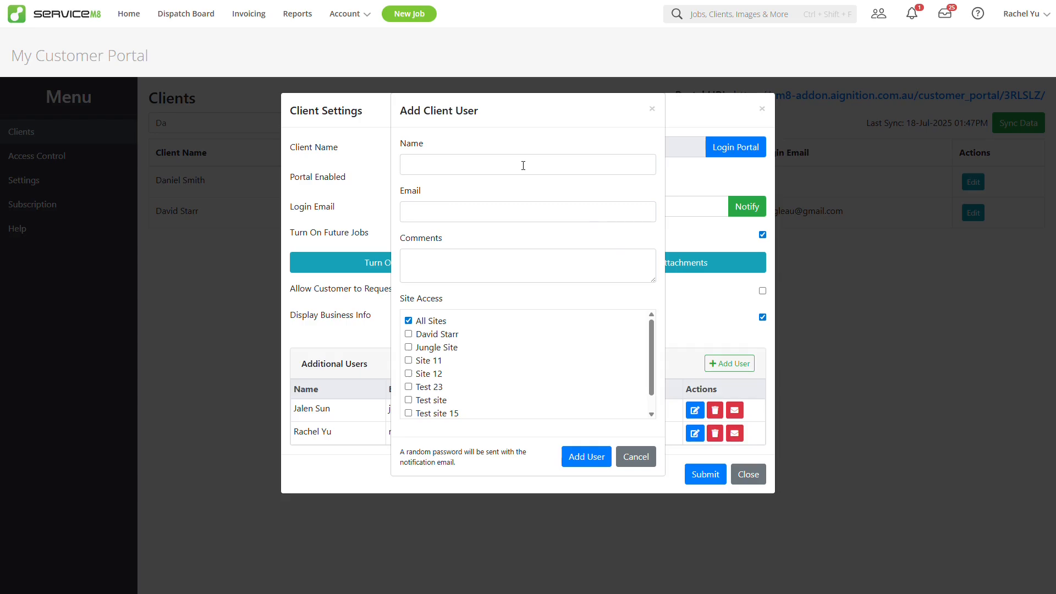
click(523, 166)
click(441, 216)
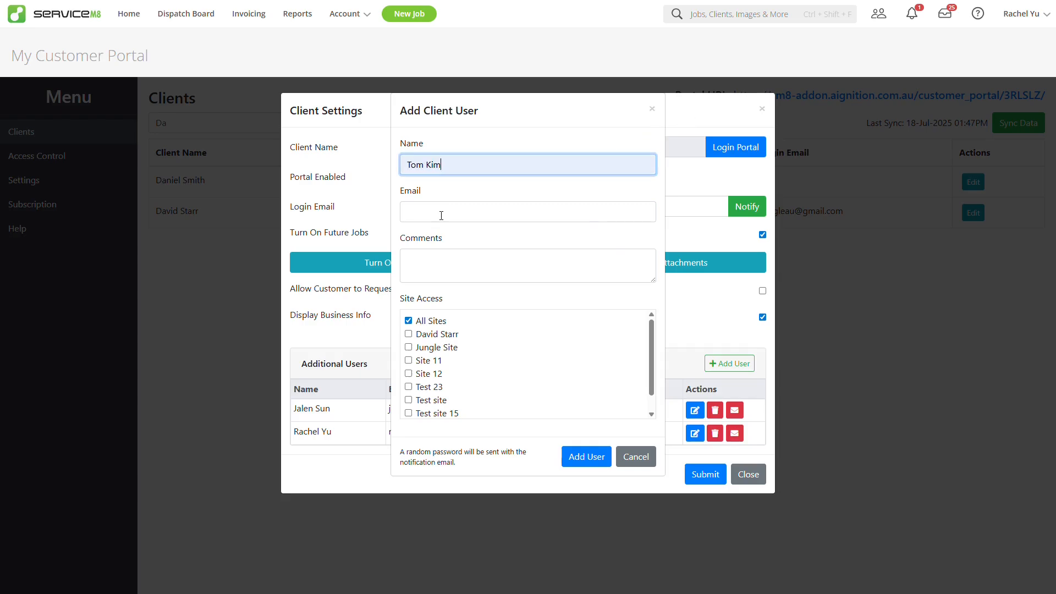
click(441, 216)
click(483, 235)
click(598, 457)
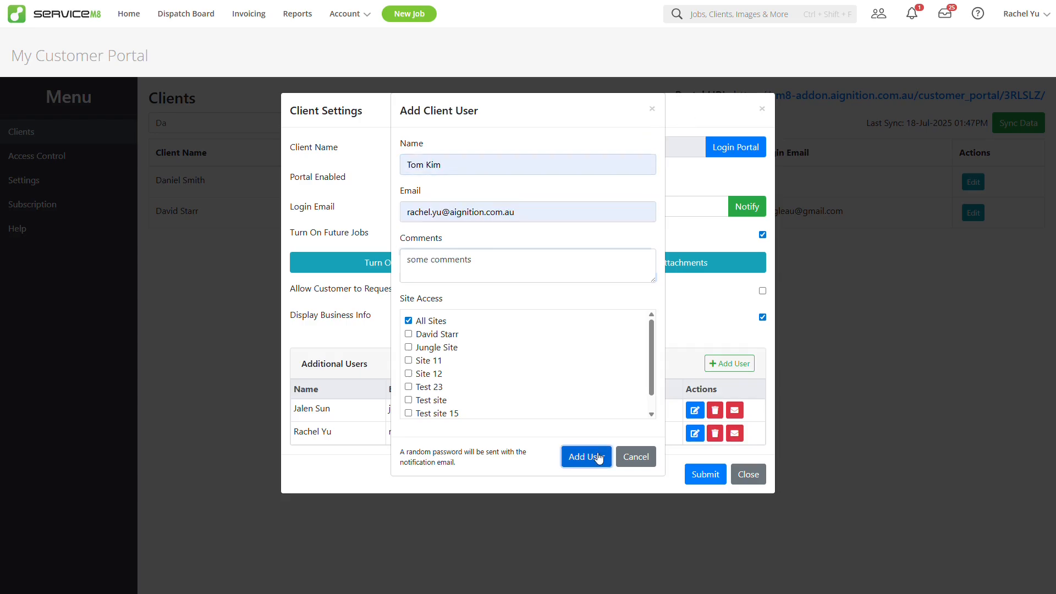
text(some comment)
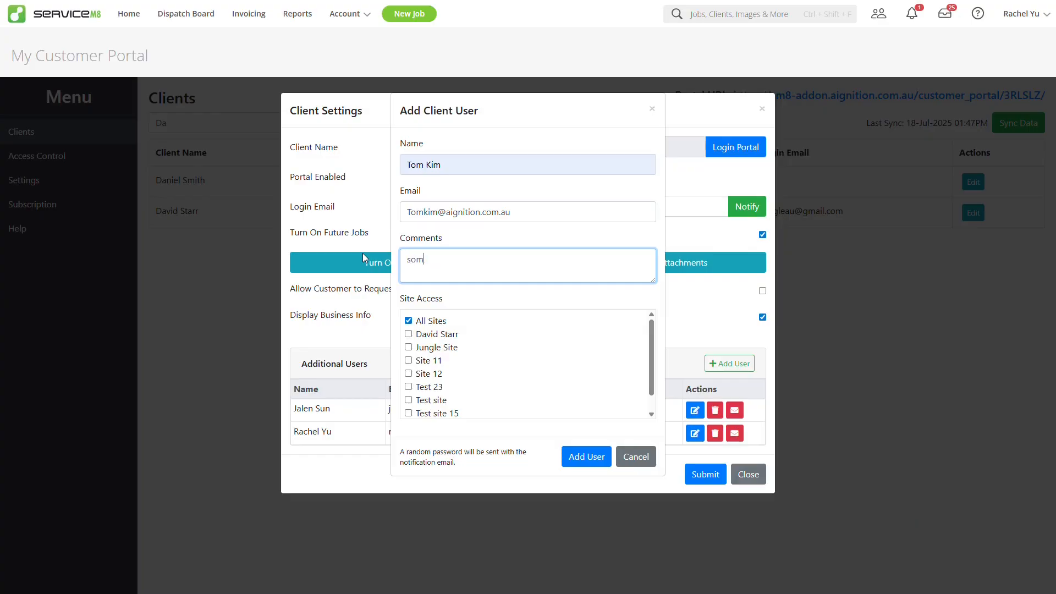
text(s)
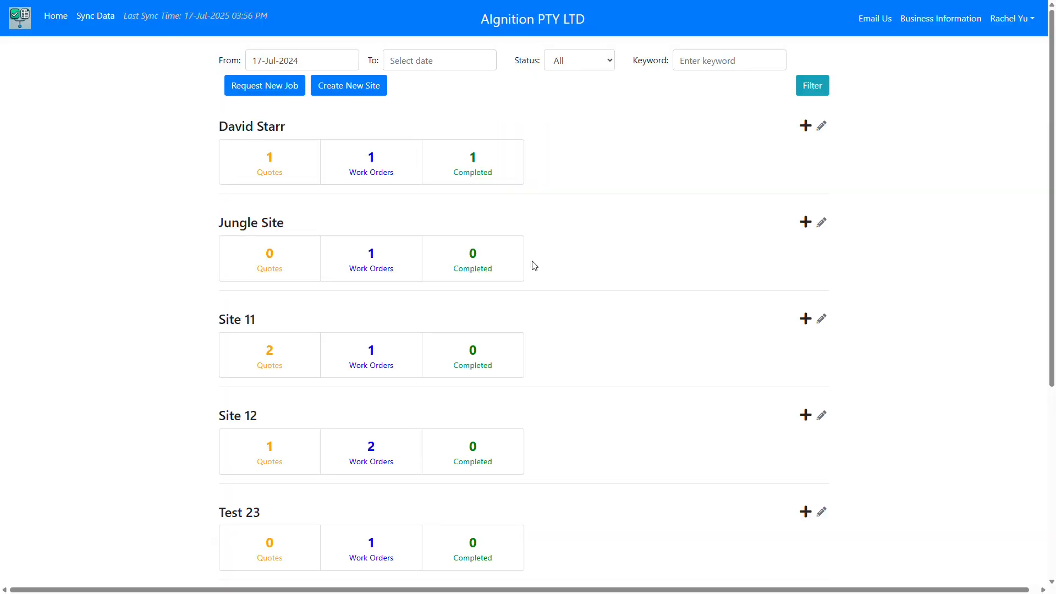
scroll(535, 266, down, 2)
scroll(542, 292, up, 2)
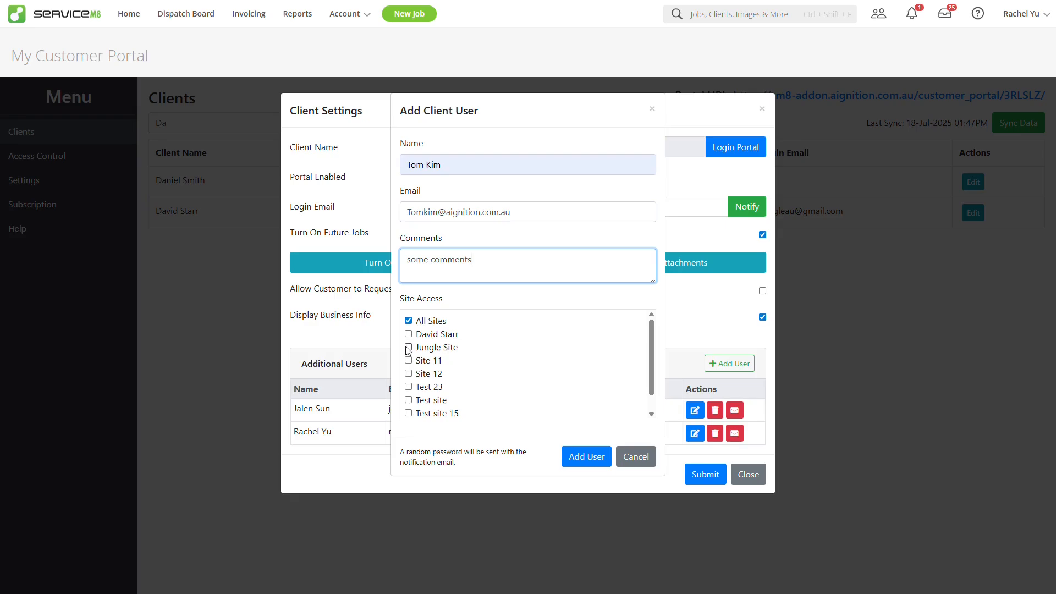
Step: Give the new user access to Jungle Site, Site 11 and Site 12, and save them
click(408, 348)
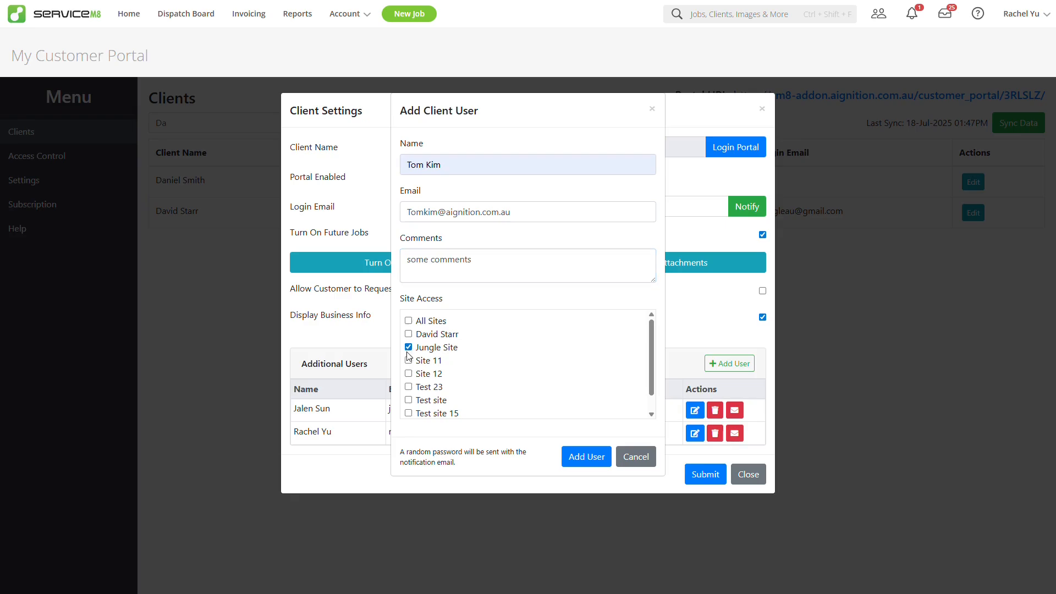
click(408, 360)
click(408, 373)
click(580, 461)
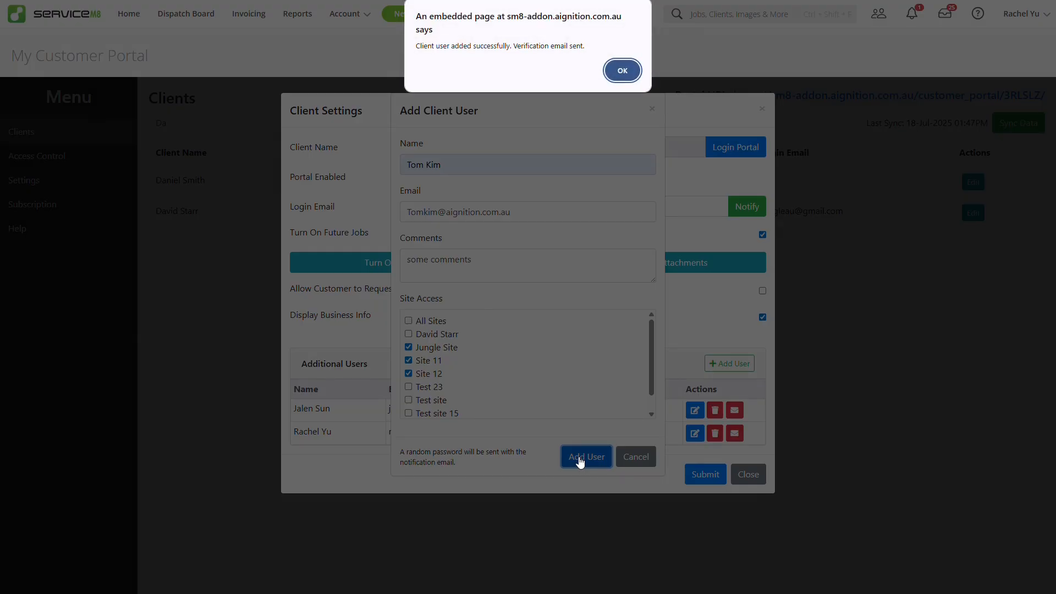
click(619, 73)
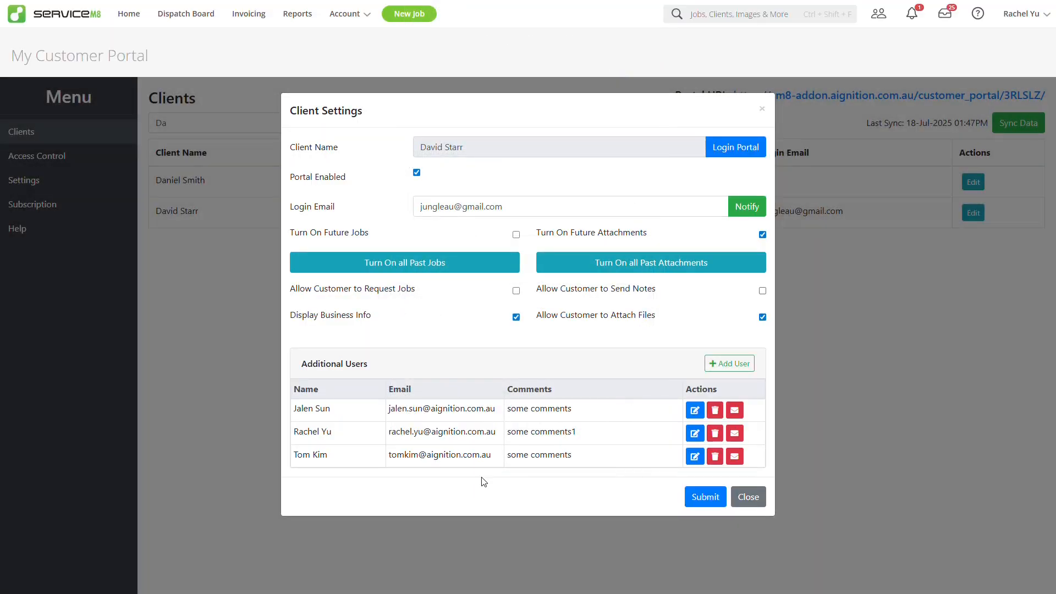
Step: Send the second additional user a password reset notification
click(695, 434)
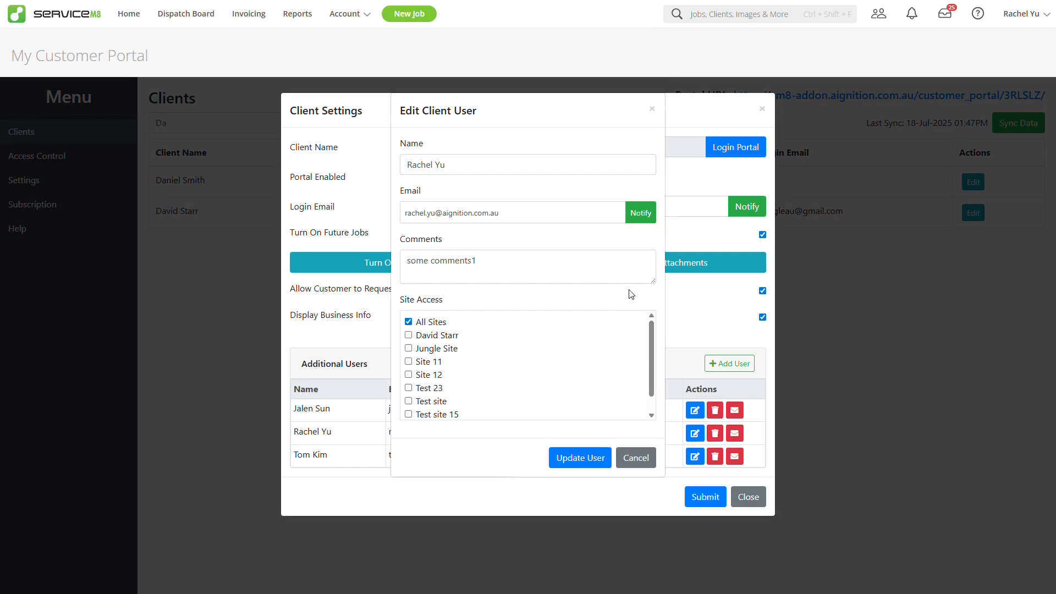
click(640, 213)
key(Return)
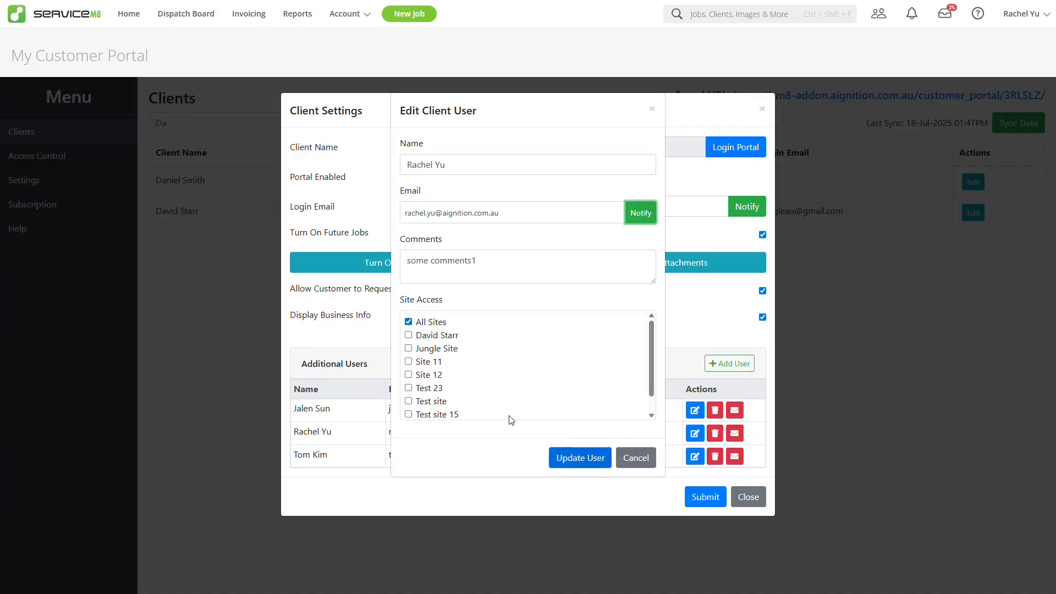
Step: Limit the second user's site access to Site 11, Site 12 and Test 23
click(409, 361)
click(409, 375)
click(408, 388)
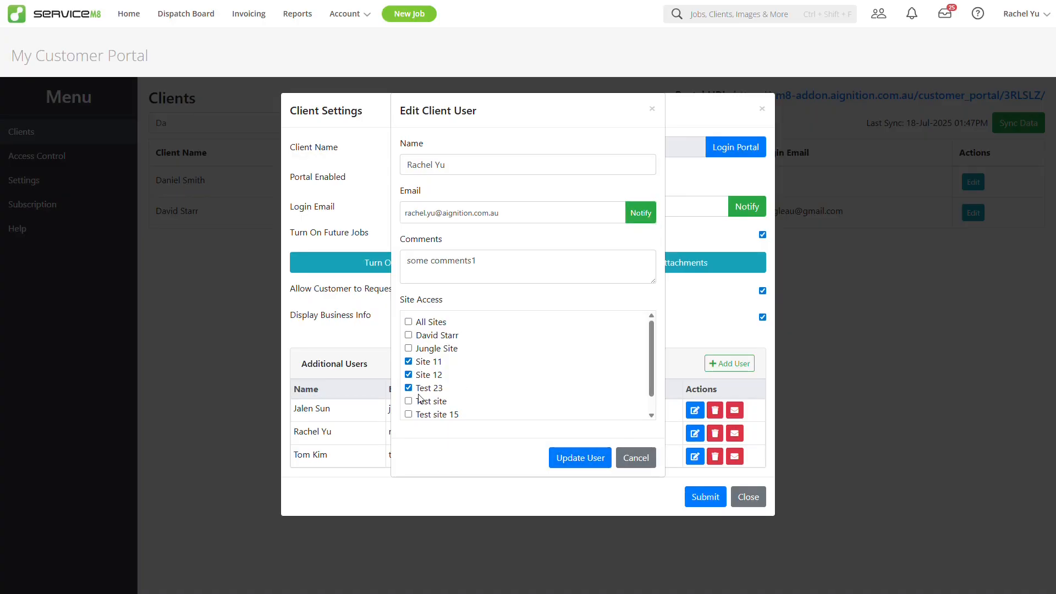
click(582, 461)
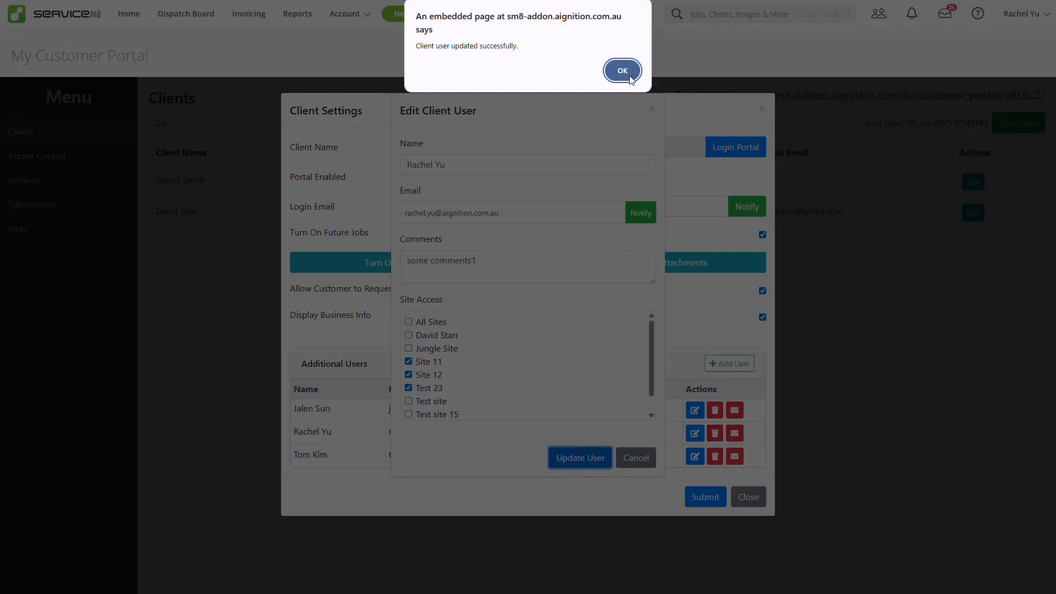
click(622, 71)
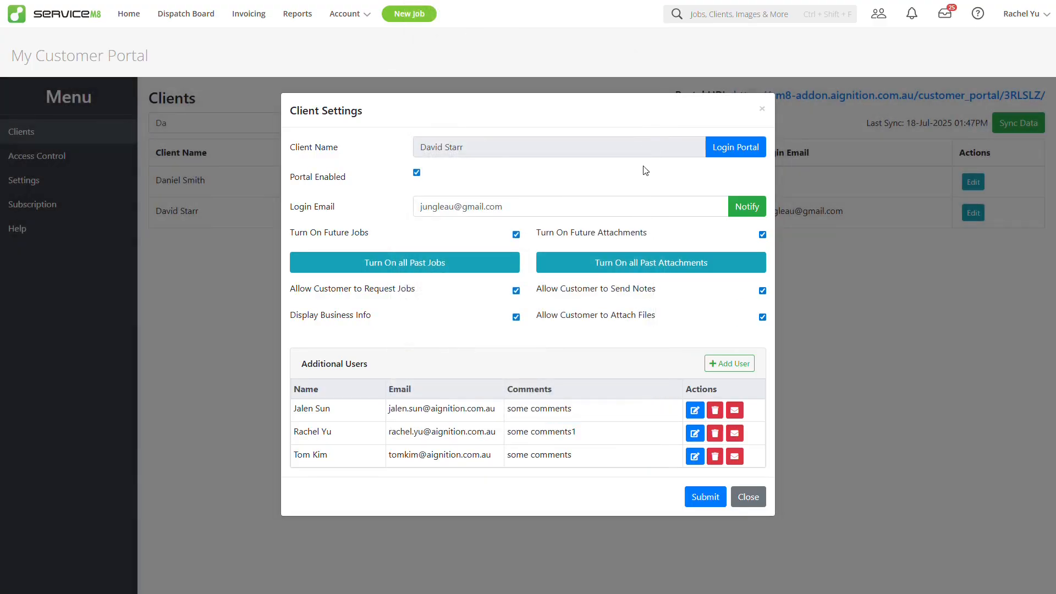
Step: Delete the newly added third portal user
click(715, 457)
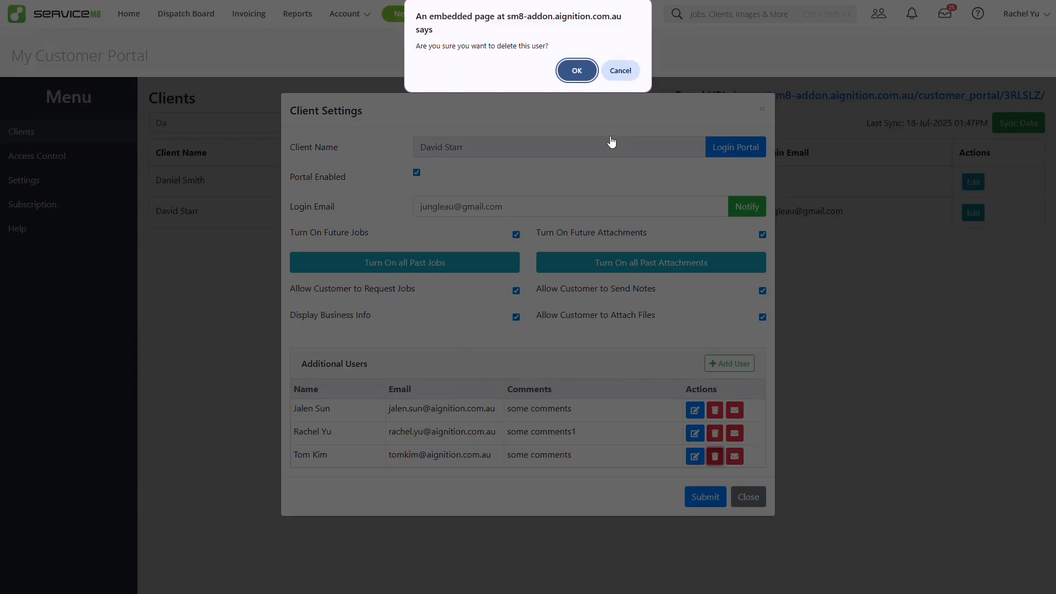
click(577, 71)
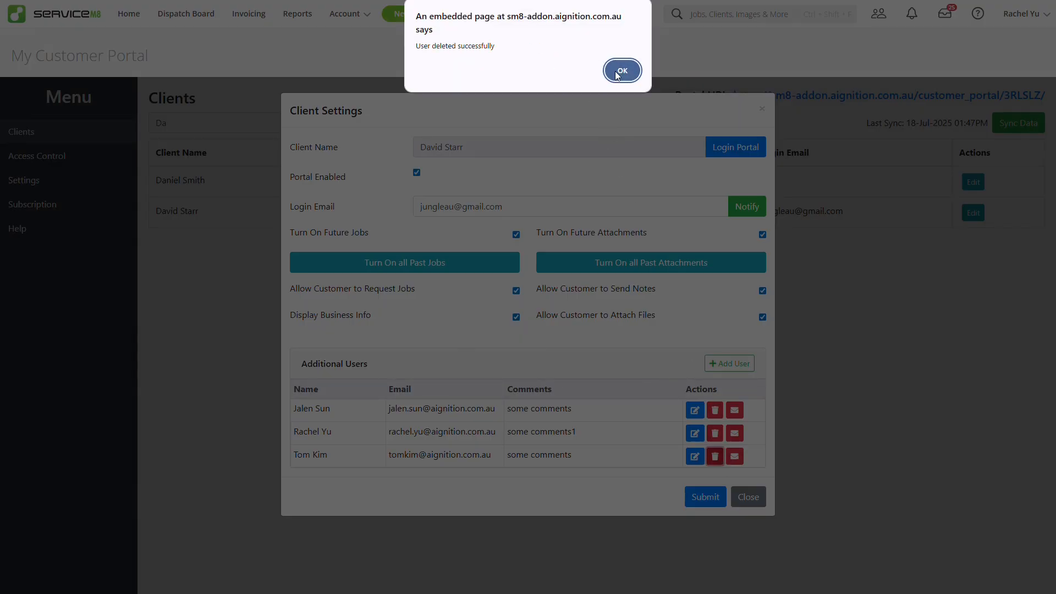
click(617, 71)
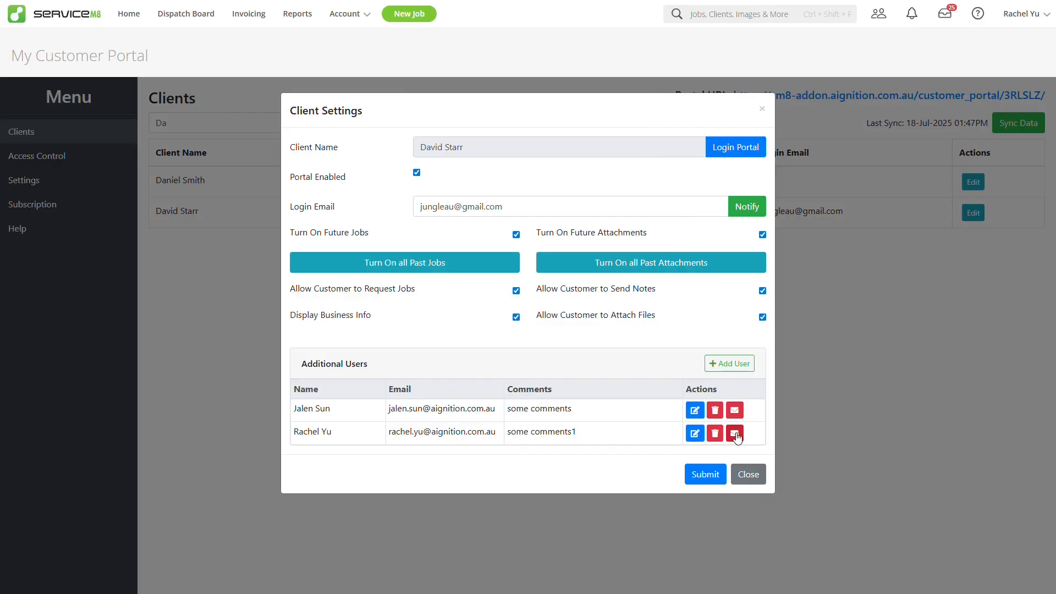
Step: Reset the second additional user's password and email them their login details
click(735, 434)
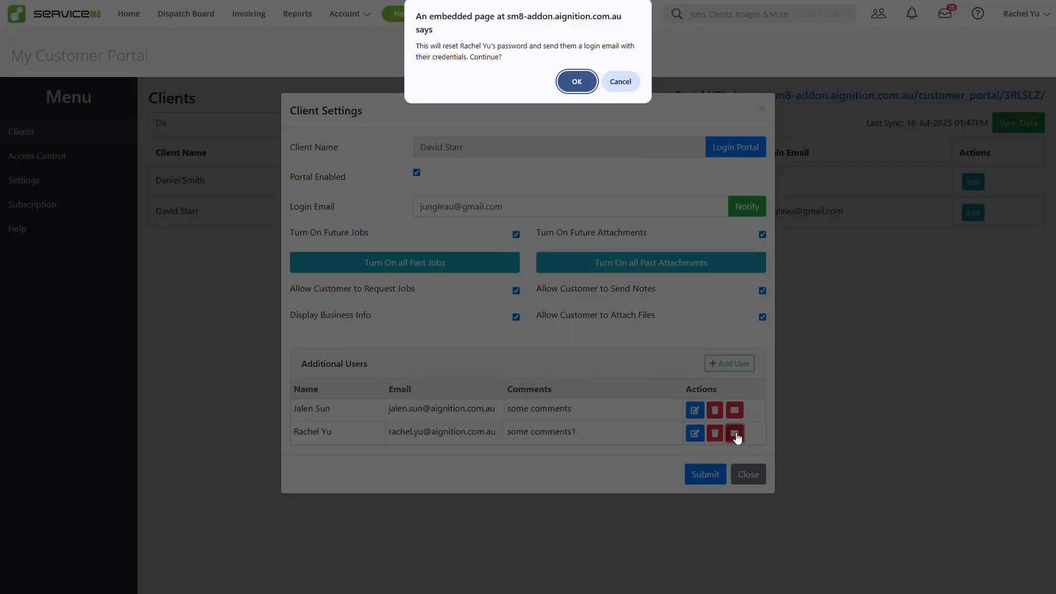
click(584, 89)
click(622, 82)
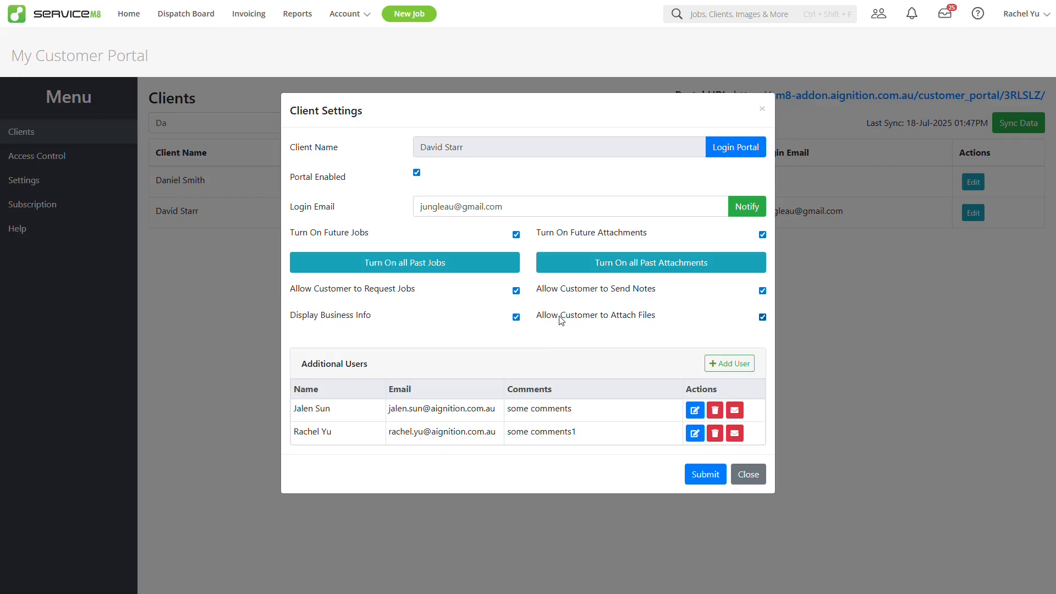
Step: Open the client's portal login and dismiss the open-in-new-tab hint
click(736, 147)
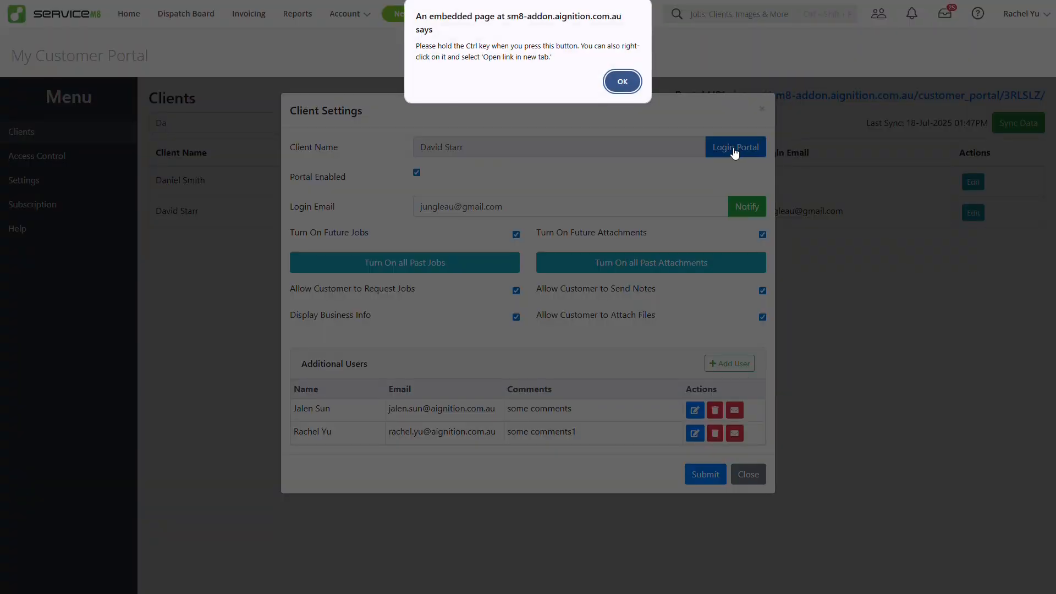
click(622, 82)
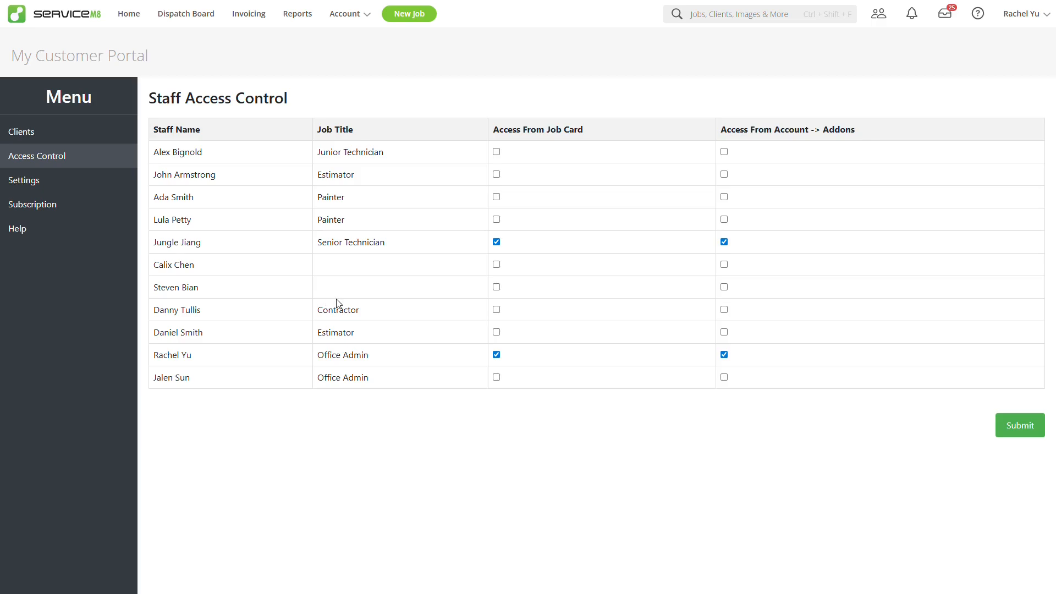
Step: Grant the second Office Admin full access, the untitled staff member and Contractor add-on access, and save
click(497, 377)
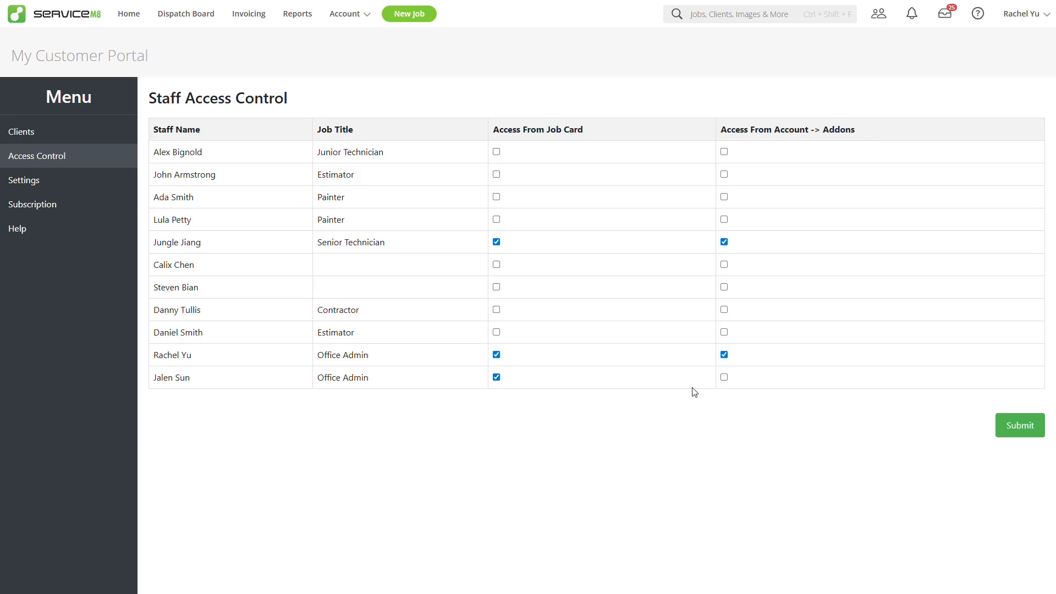
click(724, 378)
click(723, 289)
click(724, 310)
click(1015, 428)
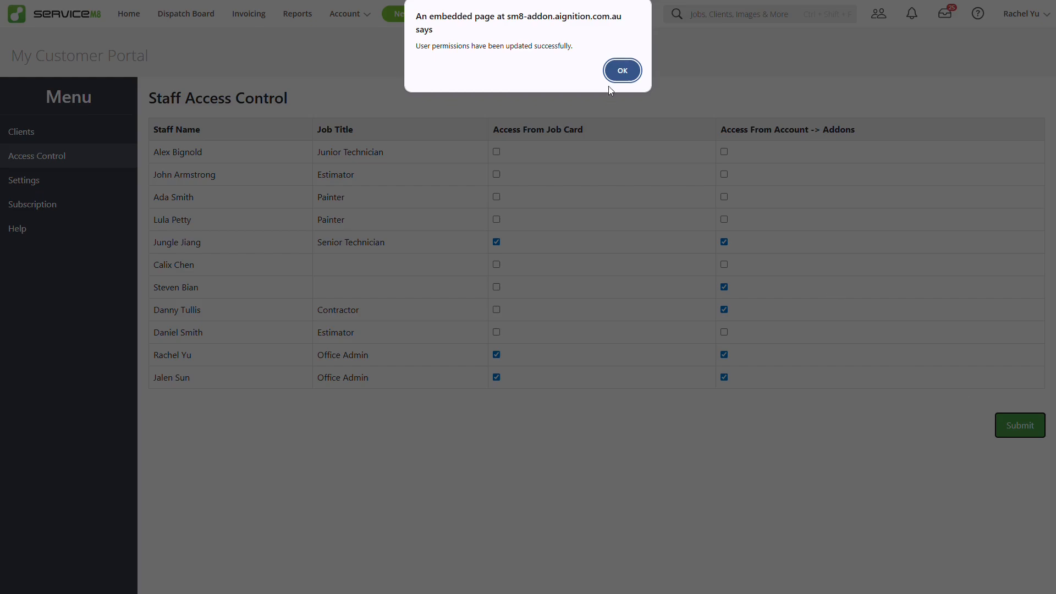
click(621, 71)
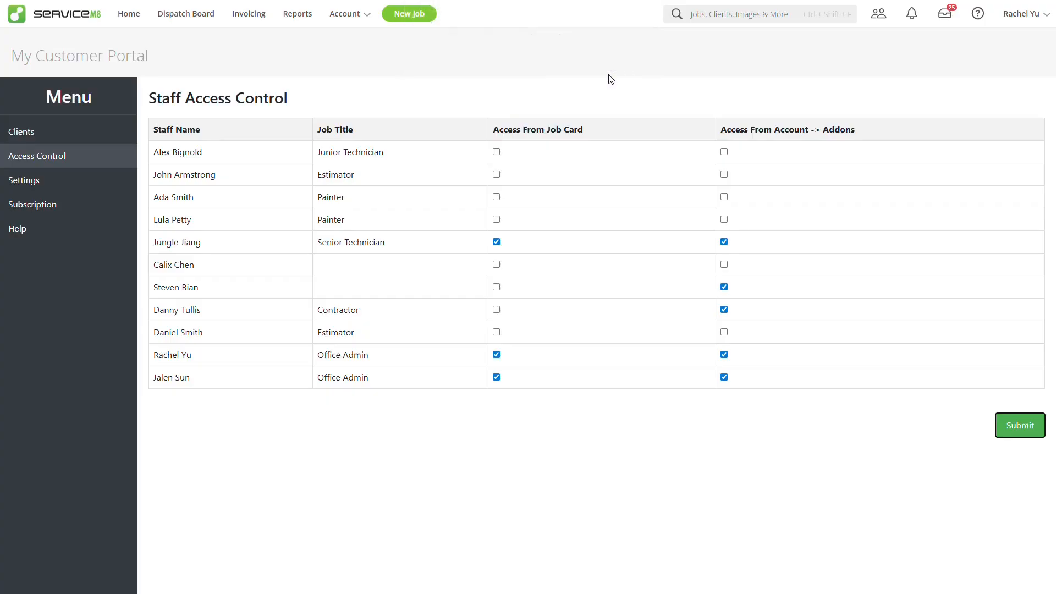
click(65, 182)
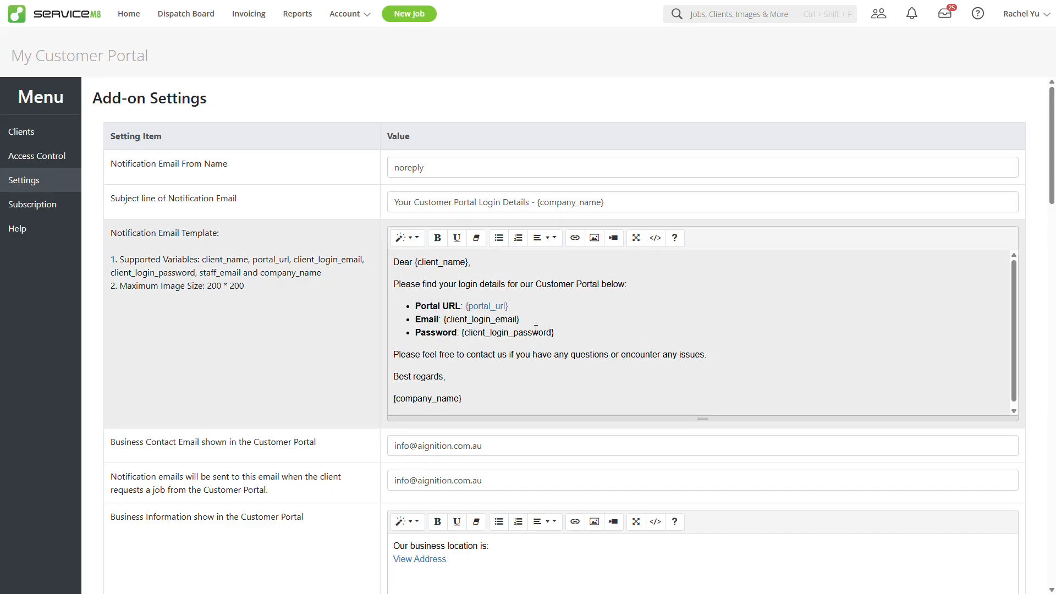
Step: Review the notification email template, business contact and job-request notification email fields
click(563, 350)
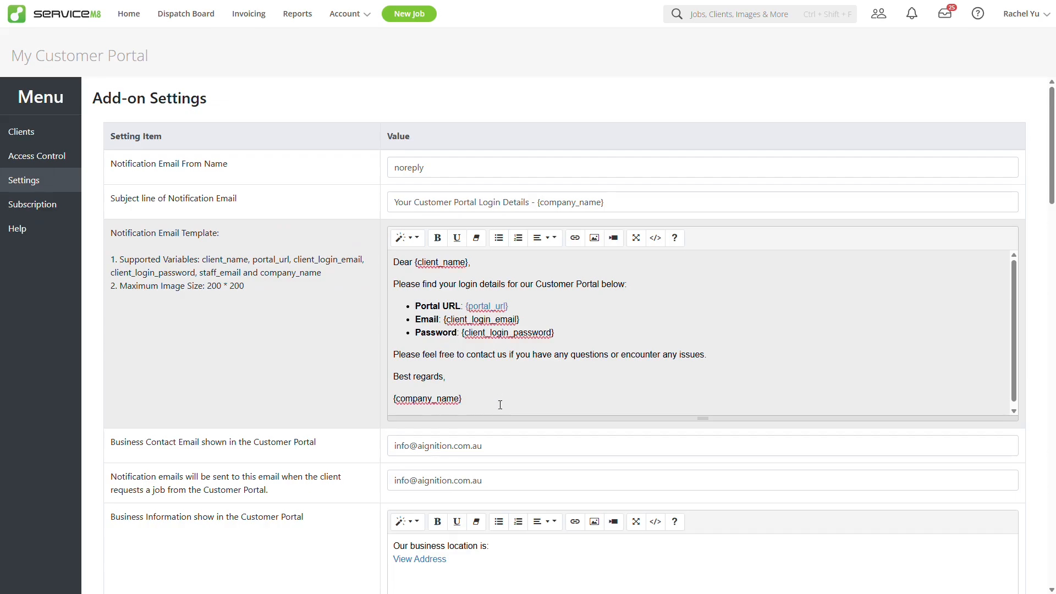
scroll(502, 407, down, 2)
scroll(504, 407, down, 2)
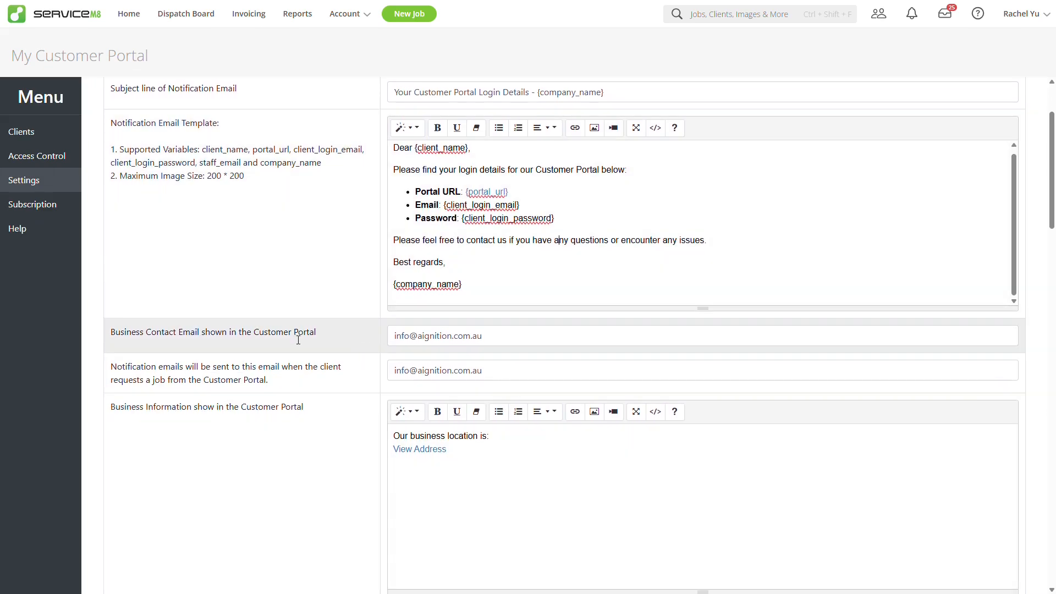
click(510, 337)
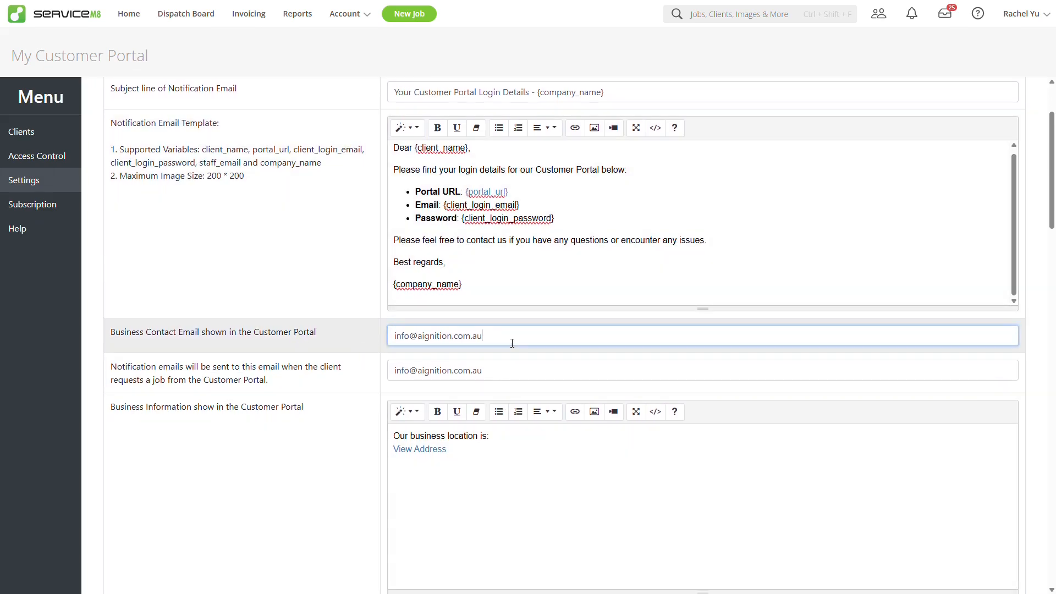
click(511, 376)
scroll(511, 374, down, 1)
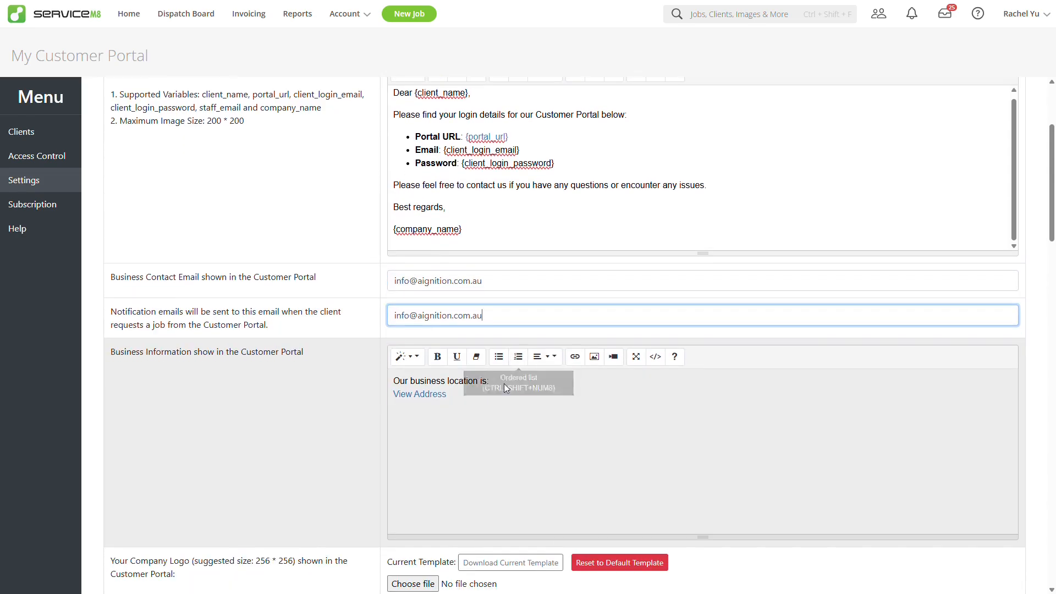
click(498, 401)
Step: Keep Collapse Sites on and enable job descriptions and job category in the portal
scroll(506, 388, down, 5)
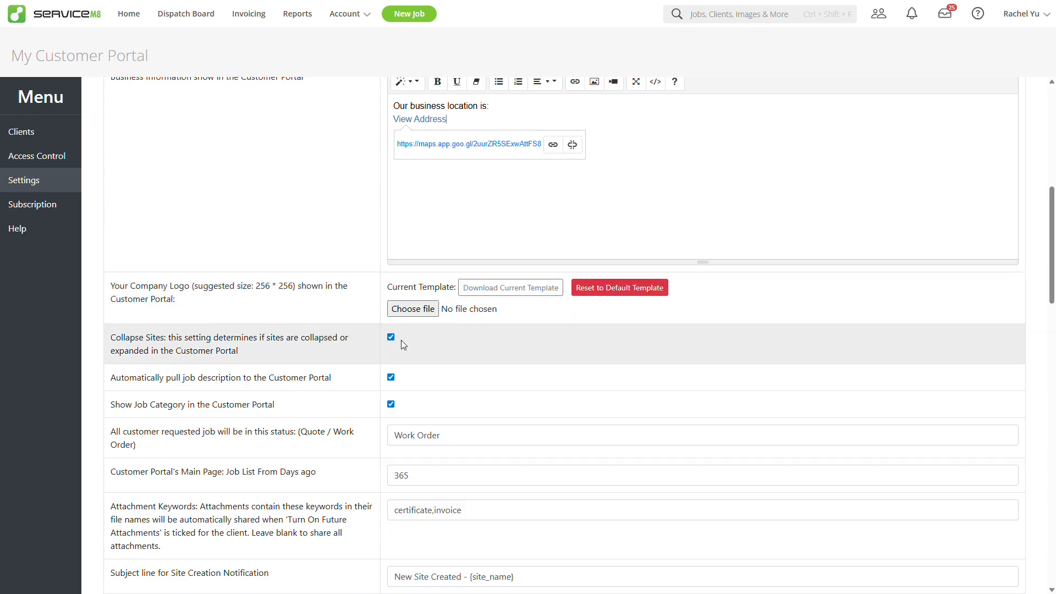
click(394, 340)
click(392, 338)
click(392, 338)
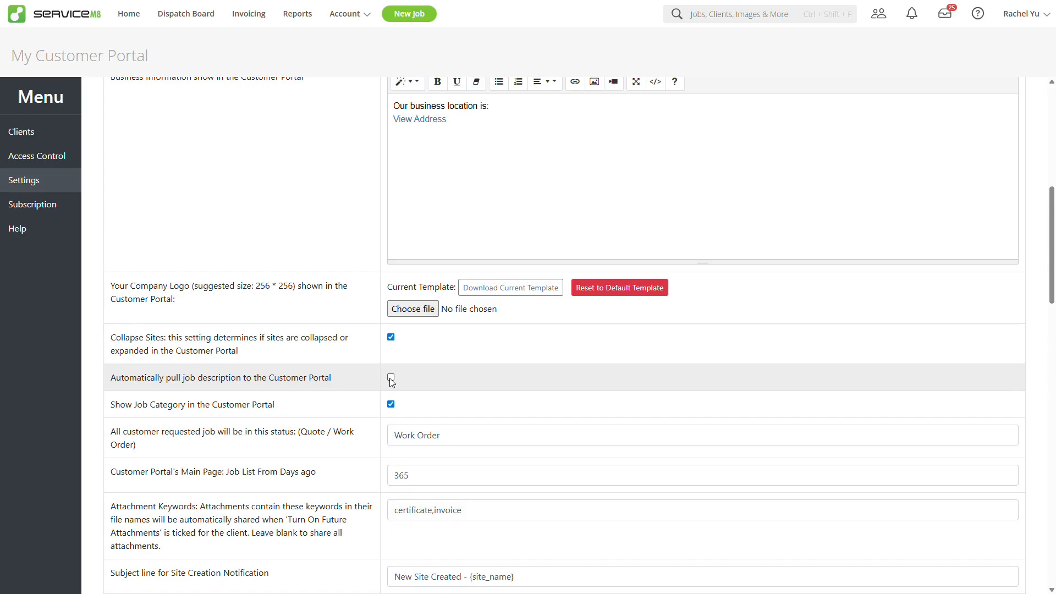
click(391, 378)
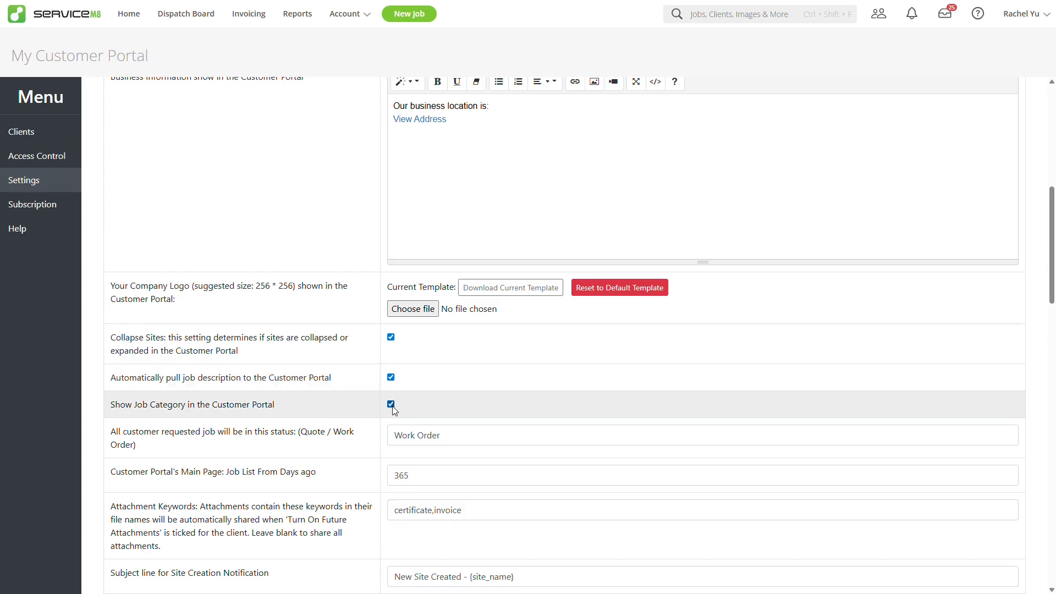
click(391, 405)
Step: Check requested-job status Work Order, a 365-day job list and attachment keywords certificate,invoice
scroll(467, 377, down, 3)
click(471, 276)
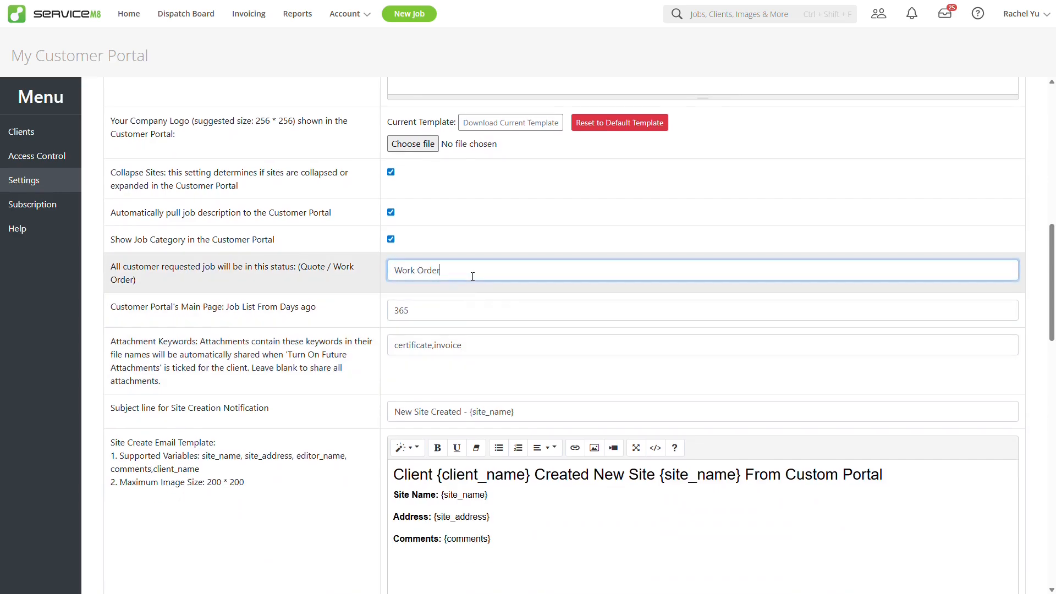
click(461, 317)
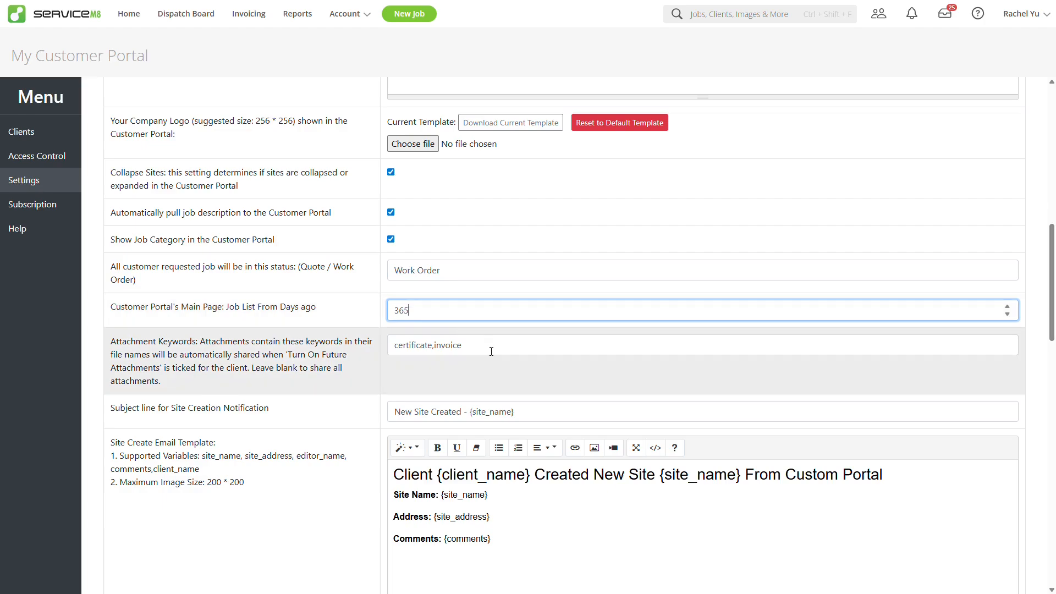
click(491, 351)
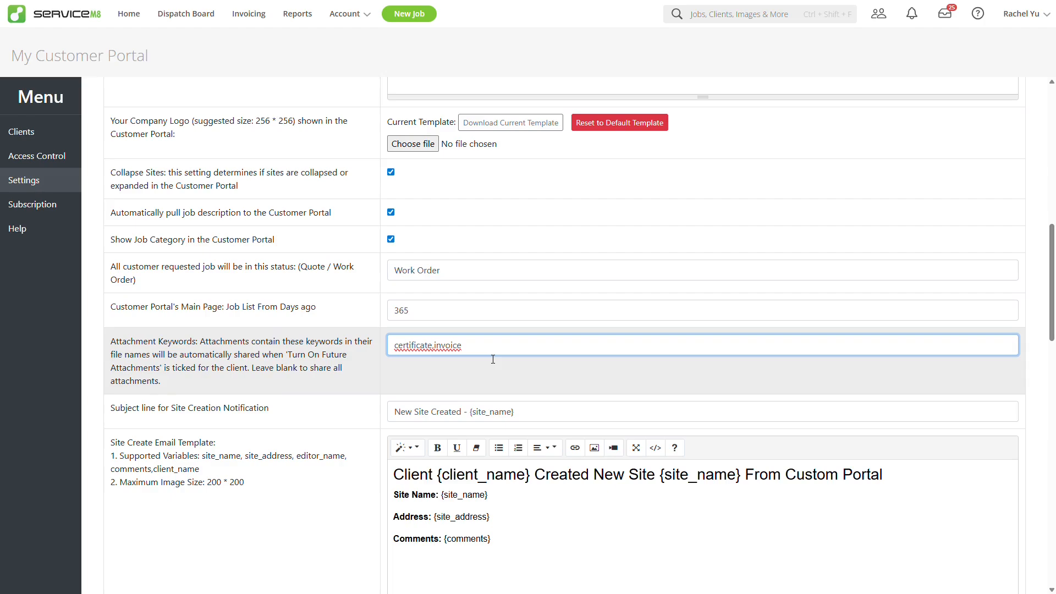
scroll(493, 359, down, 2)
Step: Review the site, contact, attachment and note email subjects, then save the add-on settings
click(549, 308)
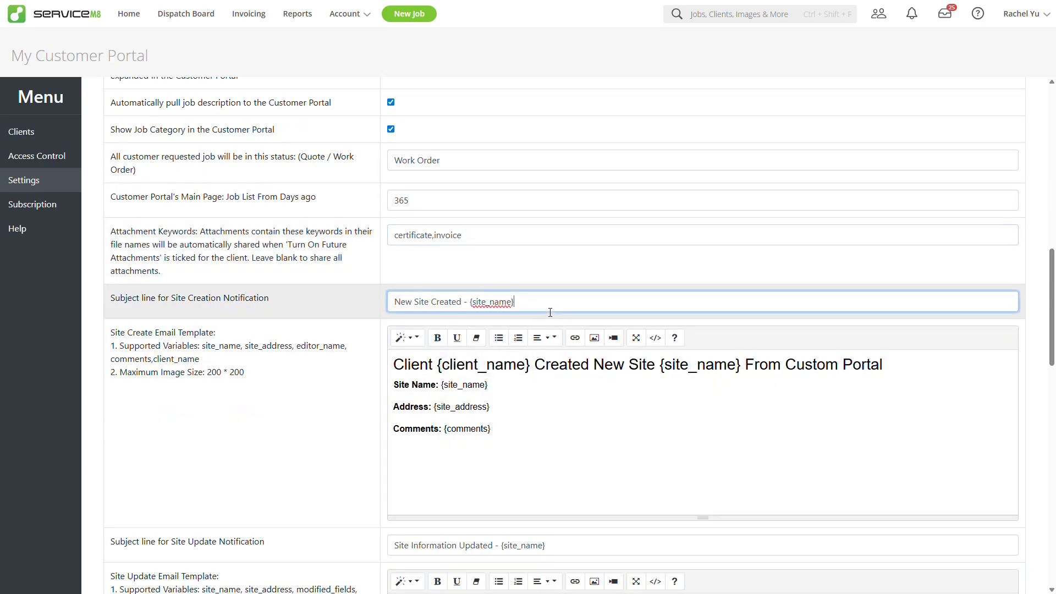
scroll(542, 410, down, 3)
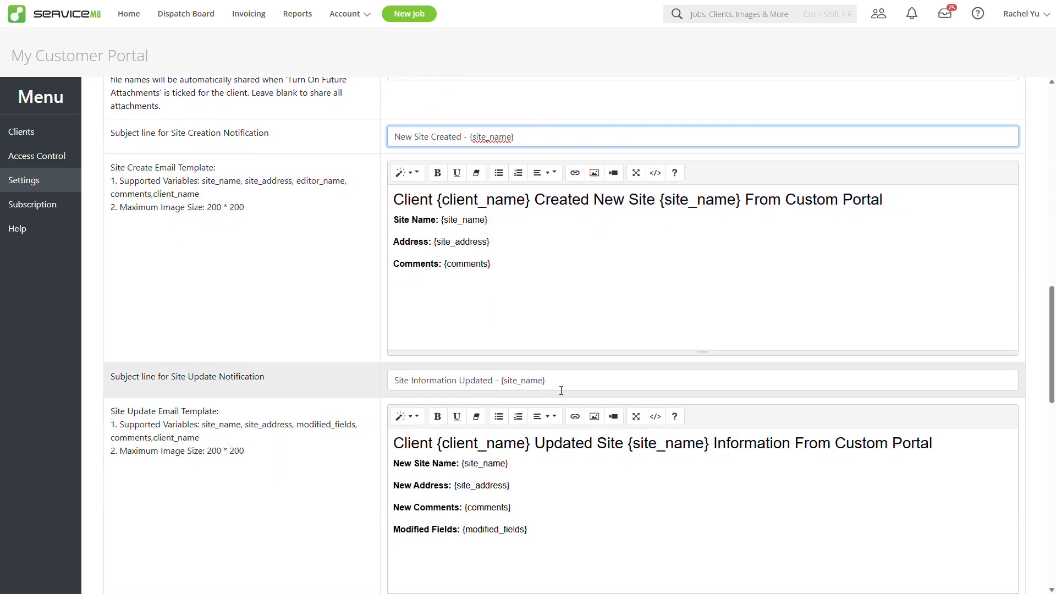
click(562, 386)
scroll(556, 387, down, 4)
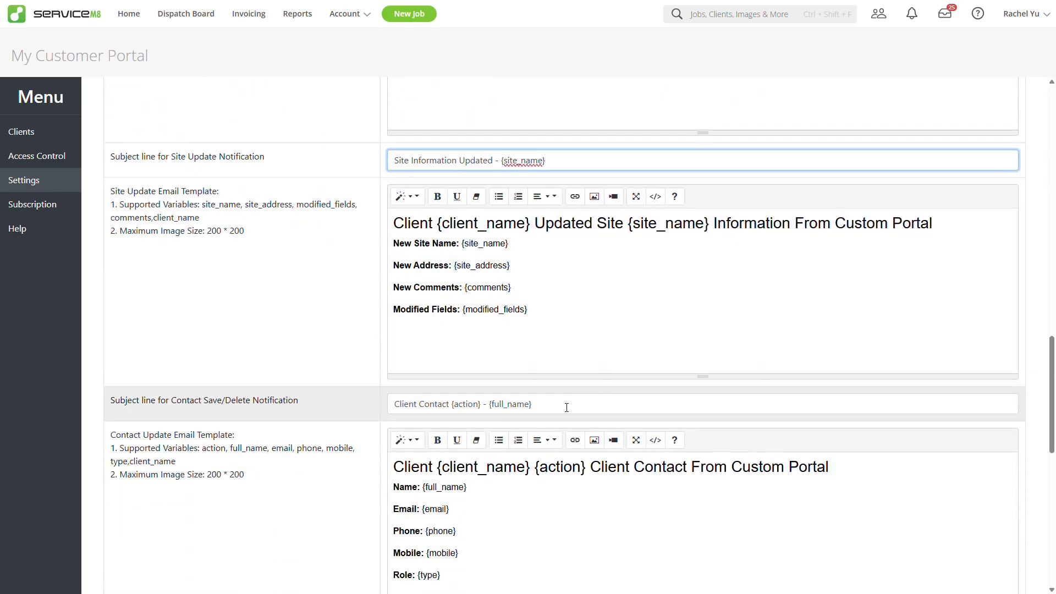
click(567, 408)
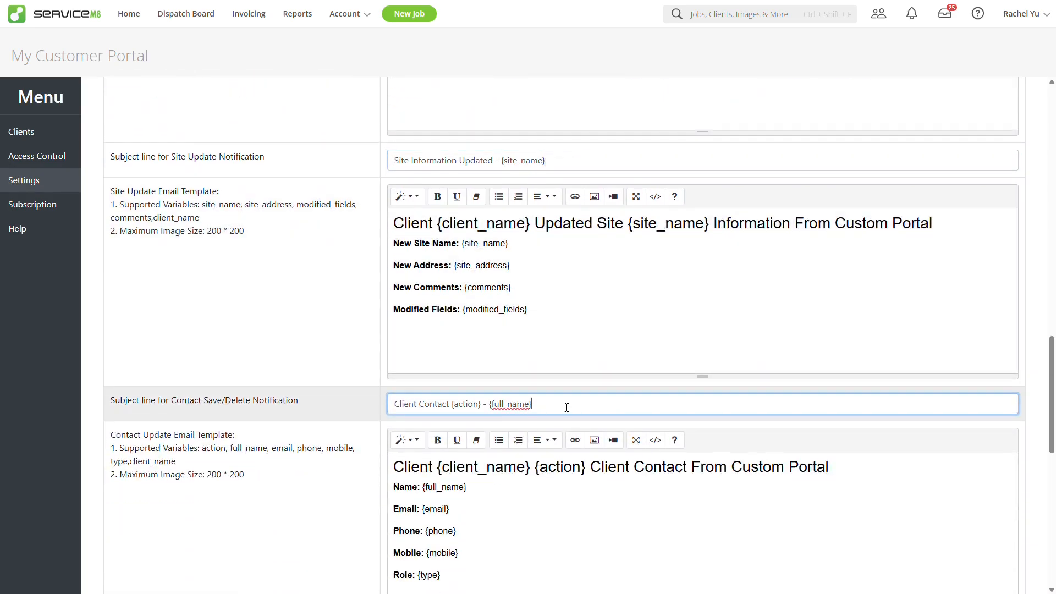
scroll(567, 408, down, 4)
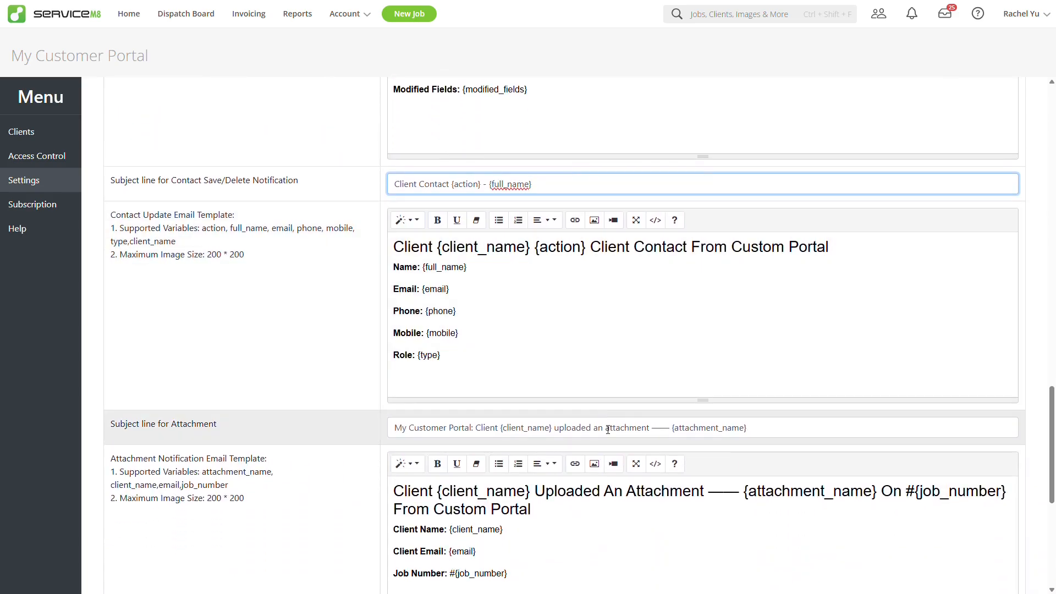
click(602, 419)
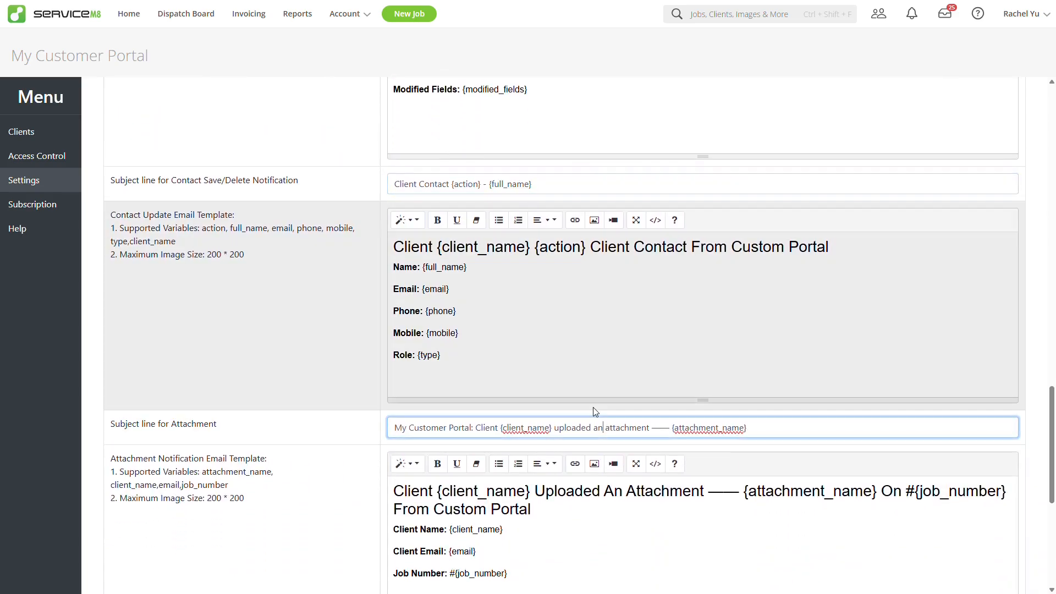
scroll(581, 388, down, 6)
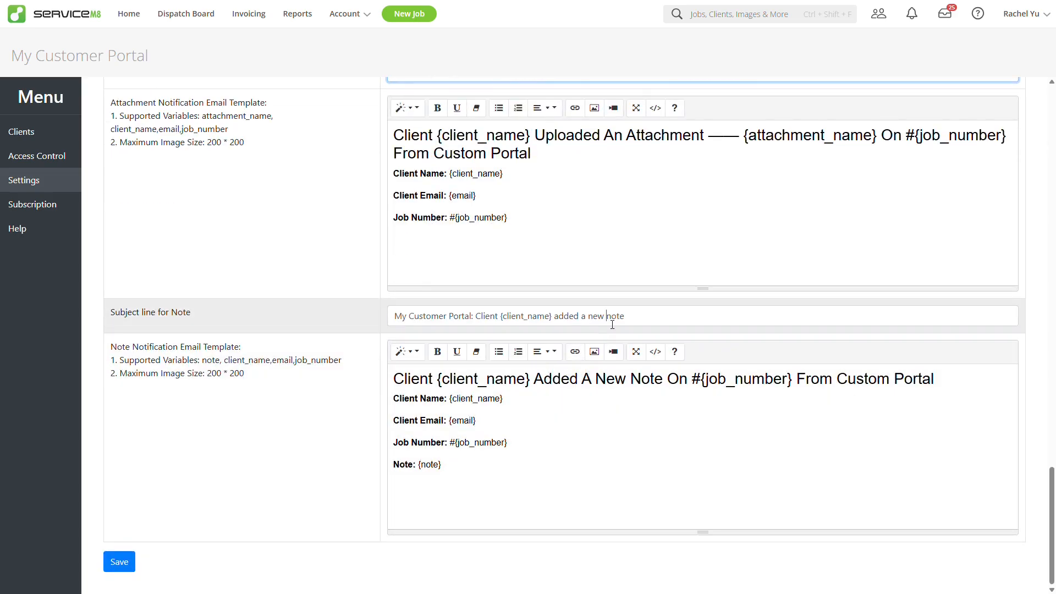
click(612, 322)
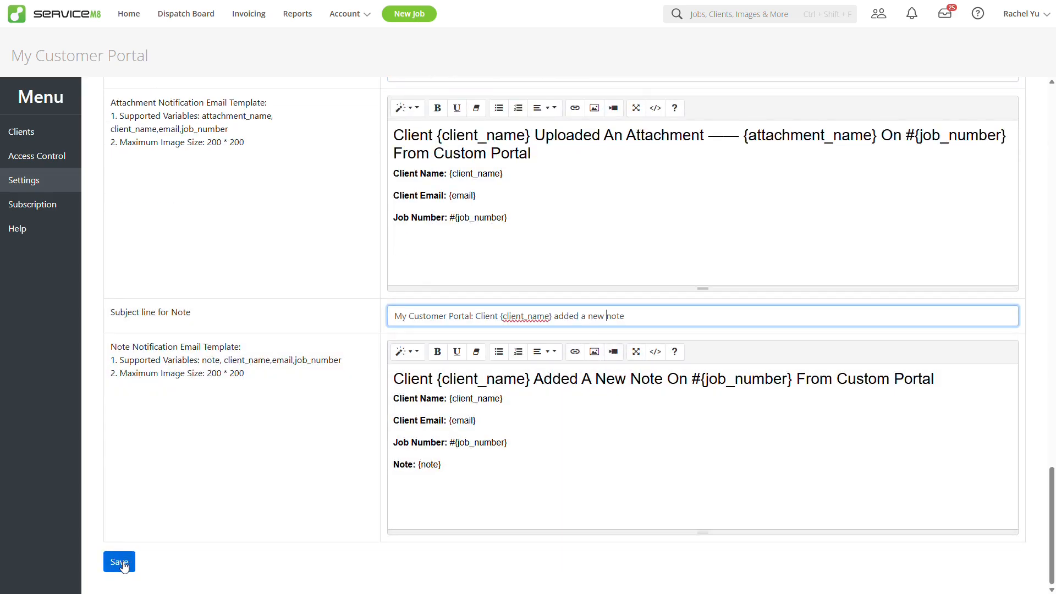
click(122, 563)
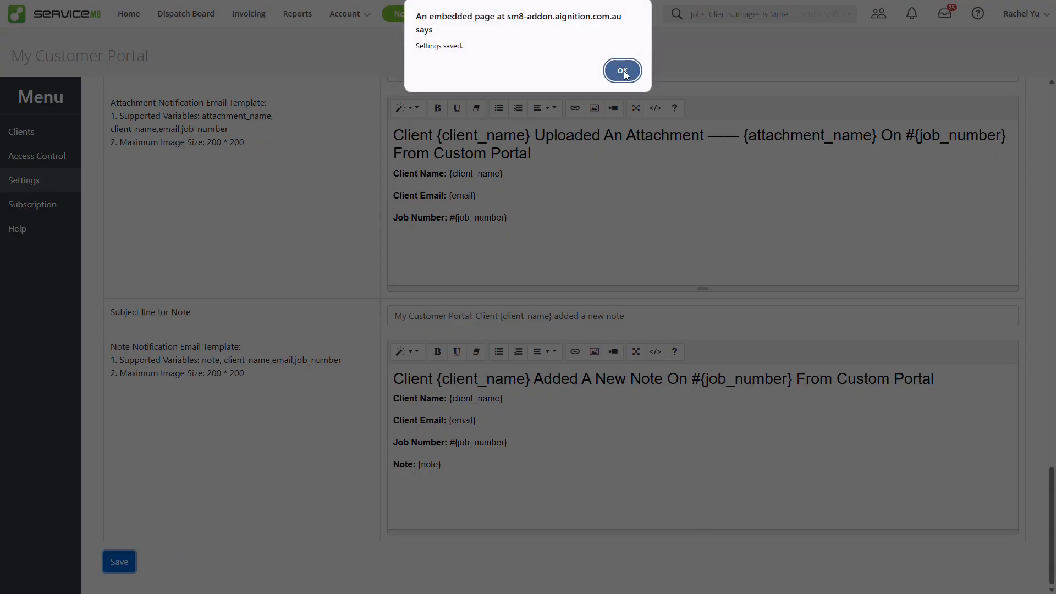
click(624, 71)
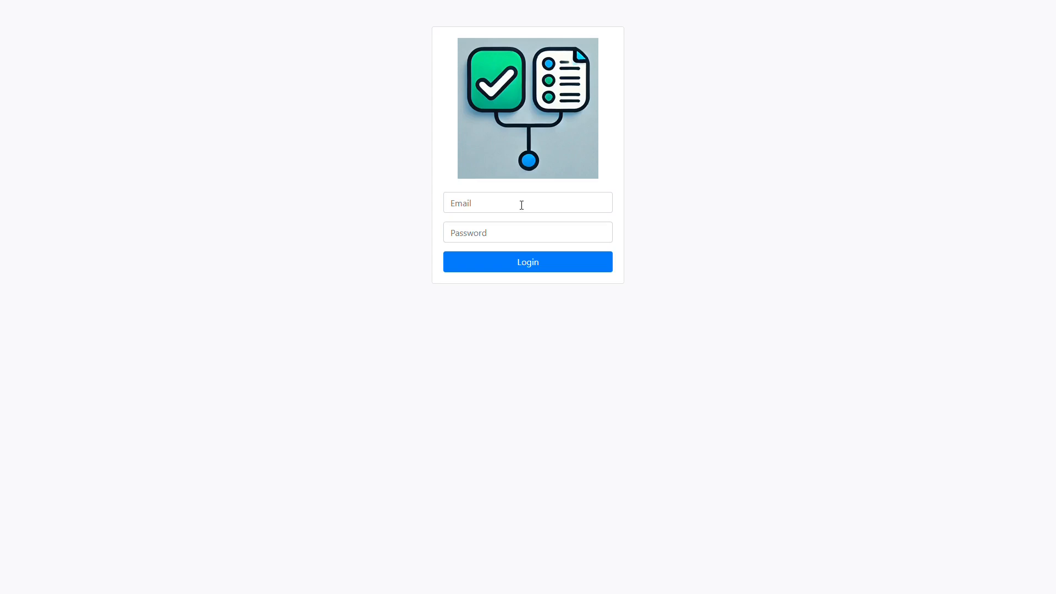
Step: Sign in to My Customer Portal with the saved login e-mail and the account password
click(478, 210)
click(525, 250)
click(492, 240)
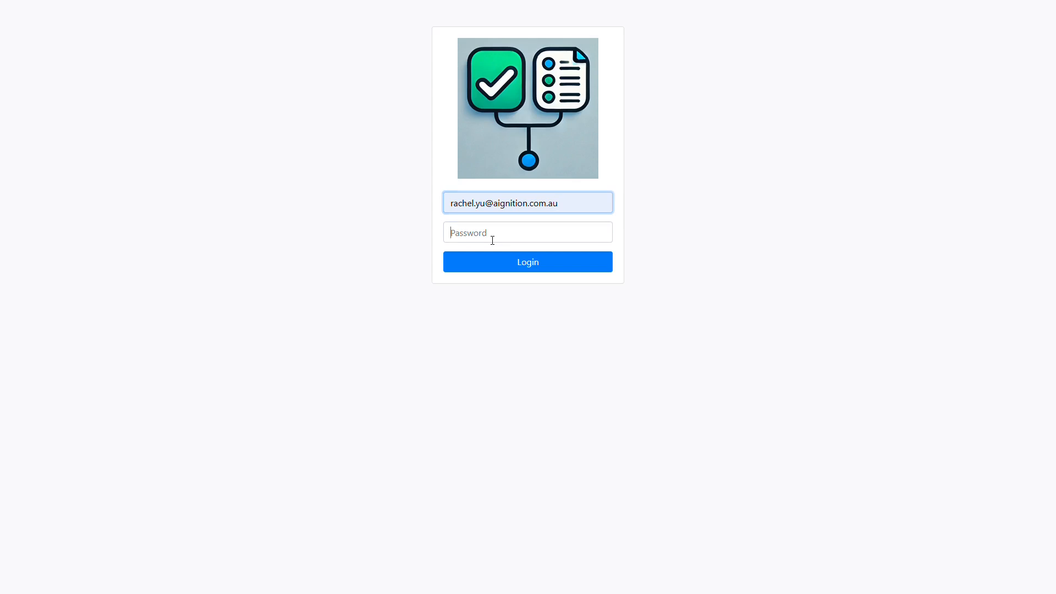
text(••••••)
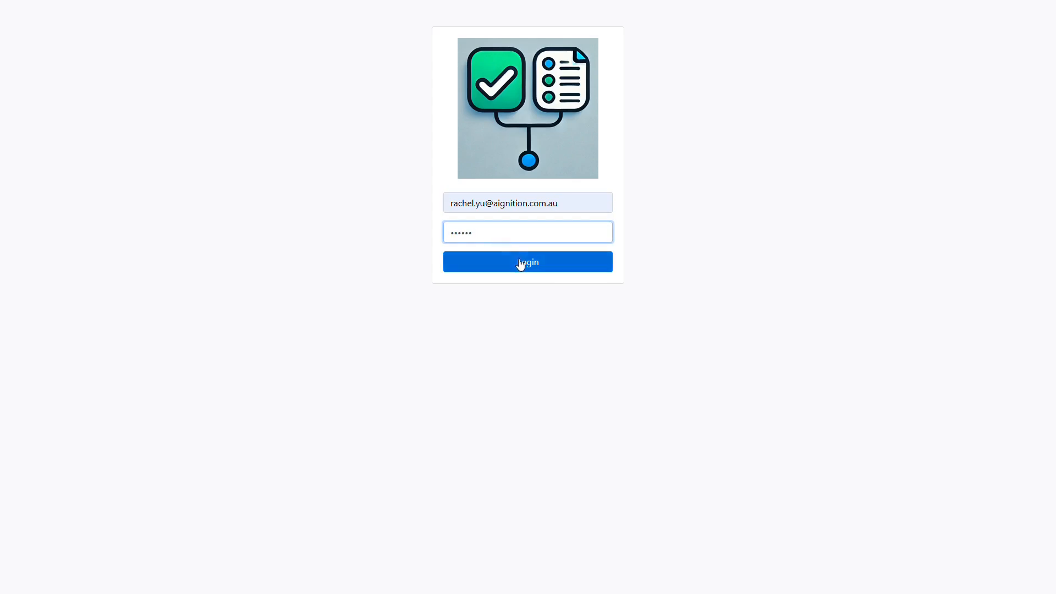
click(521, 263)
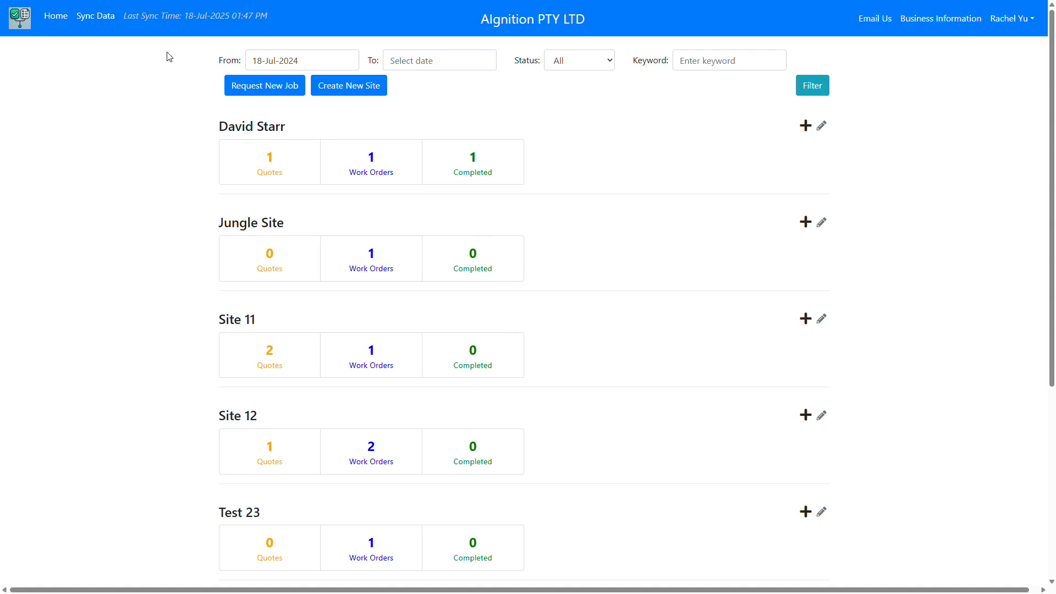
Step: Sync data with ServiceM8, then filter sites to Work Orders from 03-Jul-2024 to 15-Jul-2025
click(102, 23)
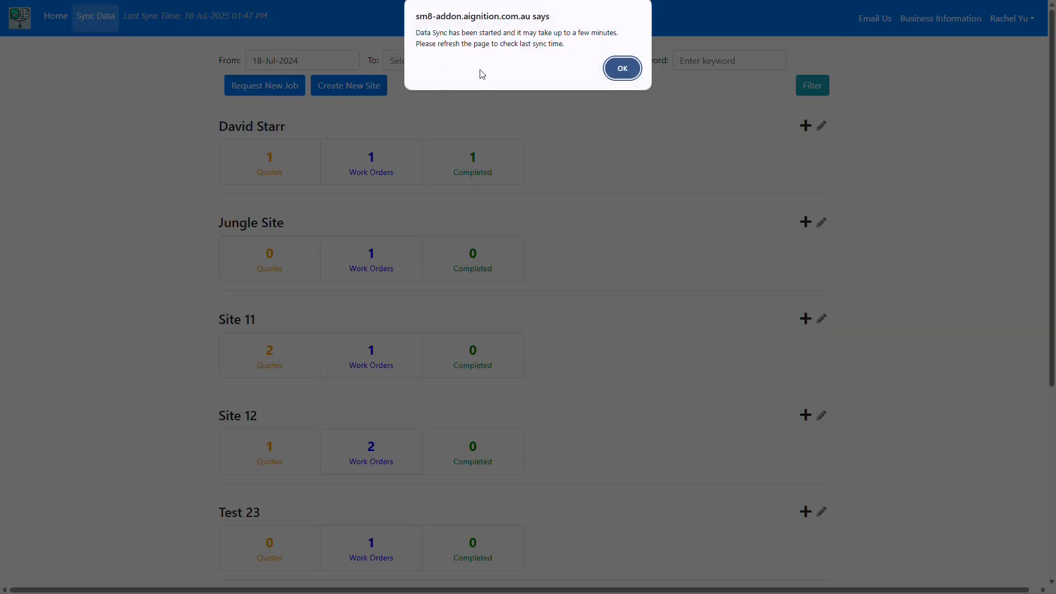
click(623, 68)
click(305, 116)
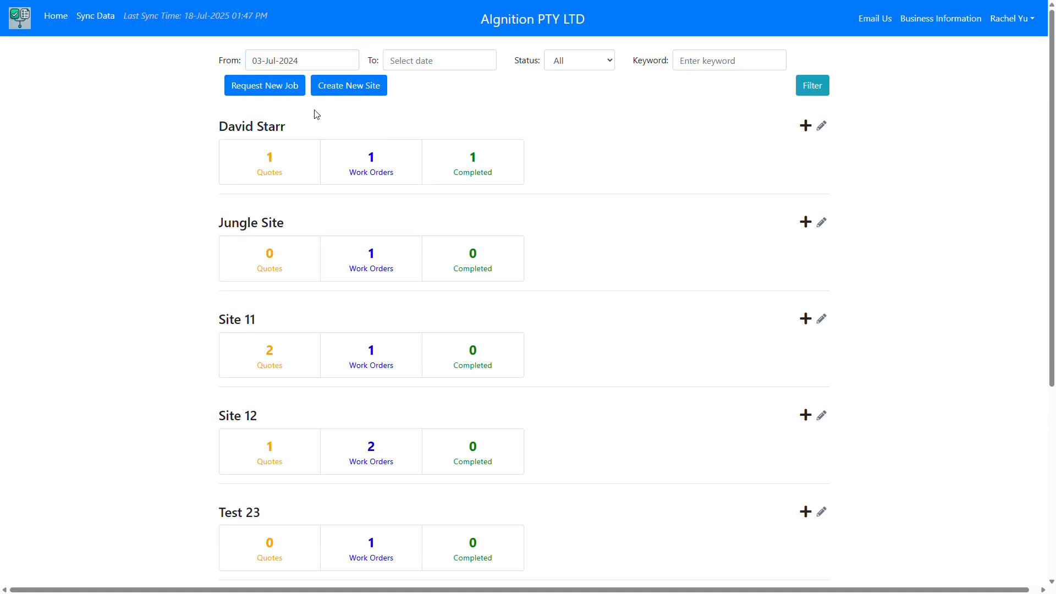
click(429, 62)
click(432, 142)
click(583, 70)
click(575, 108)
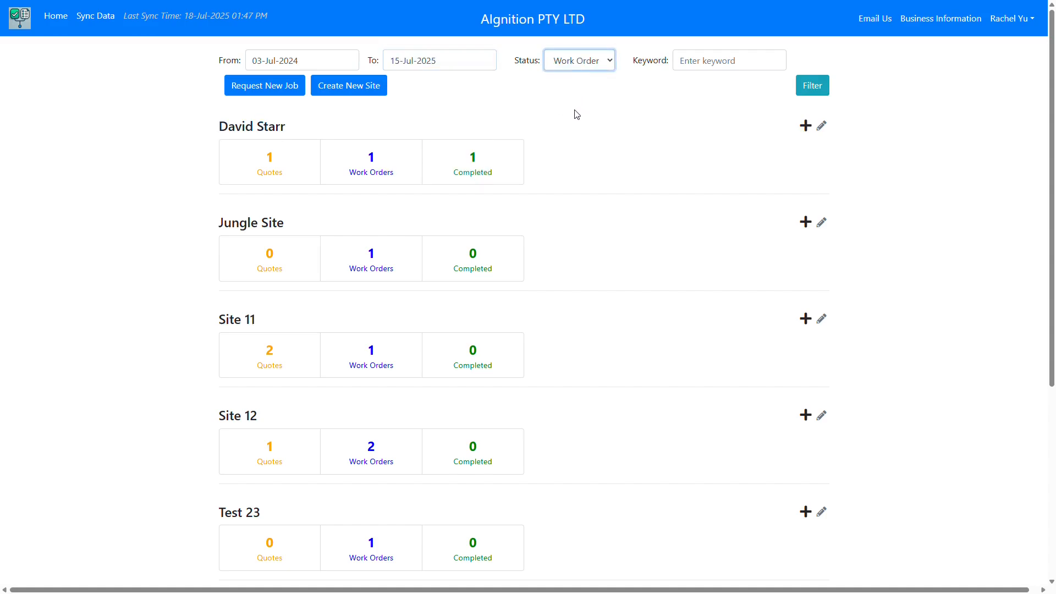
click(701, 72)
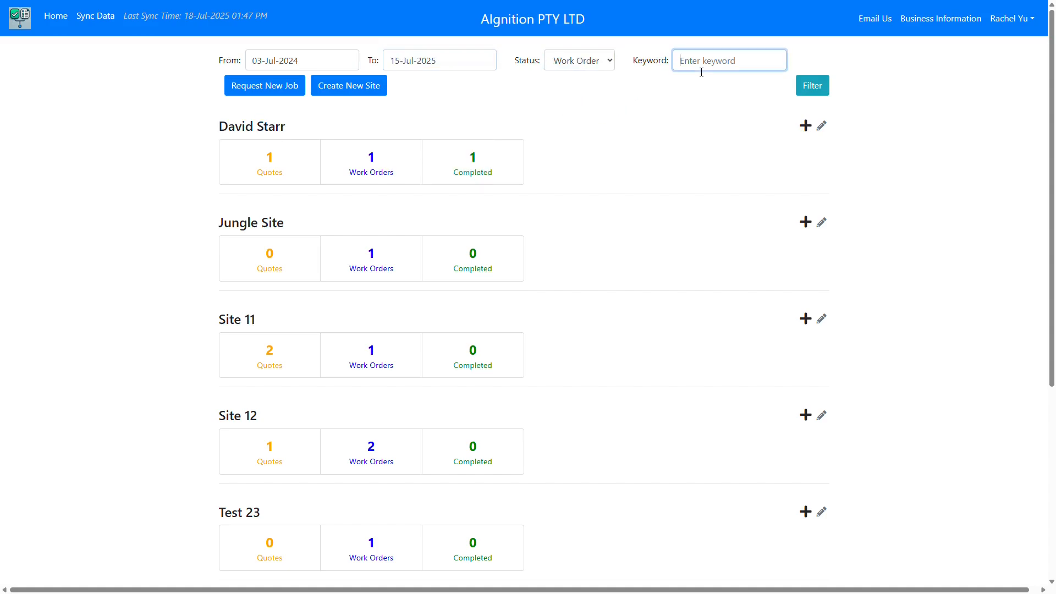
click(811, 91)
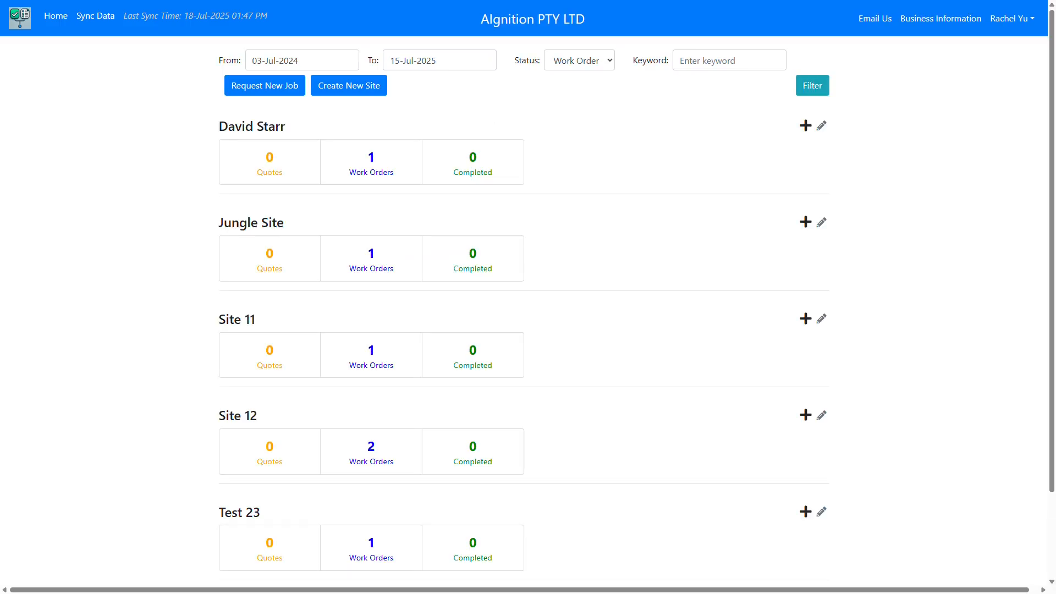
Step: Create site 'site 16' with address 'site 16' and comments 'some comments'
click(362, 90)
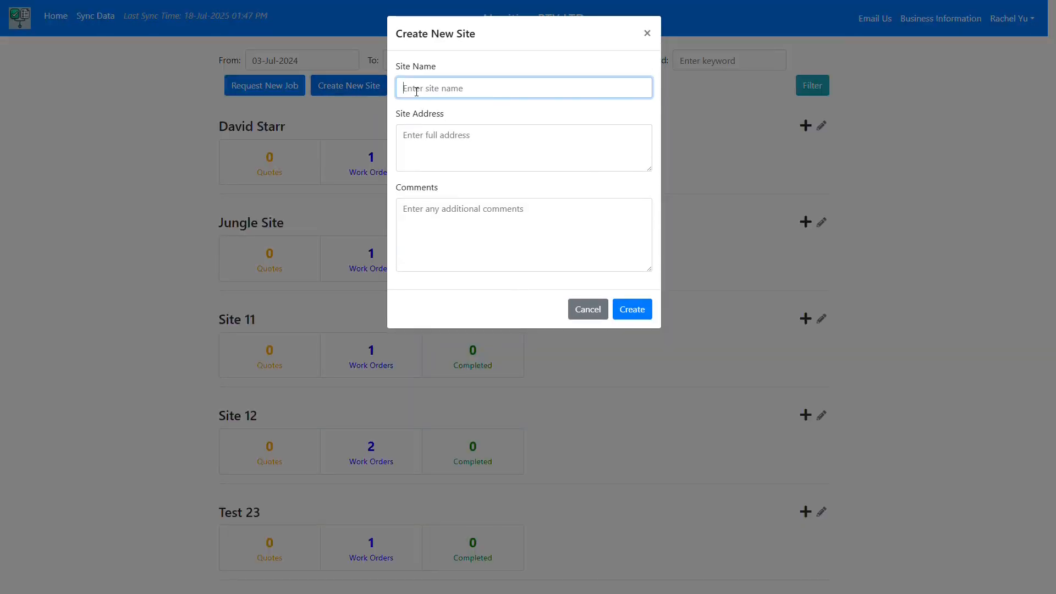
text(site 16)
click(426, 149)
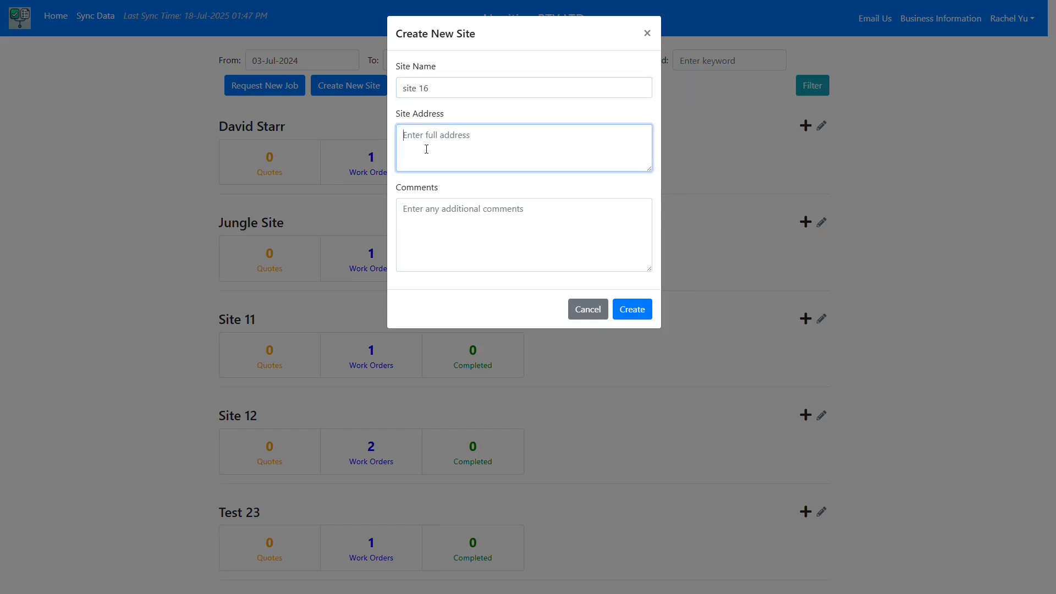
text(site 16)
click(468, 221)
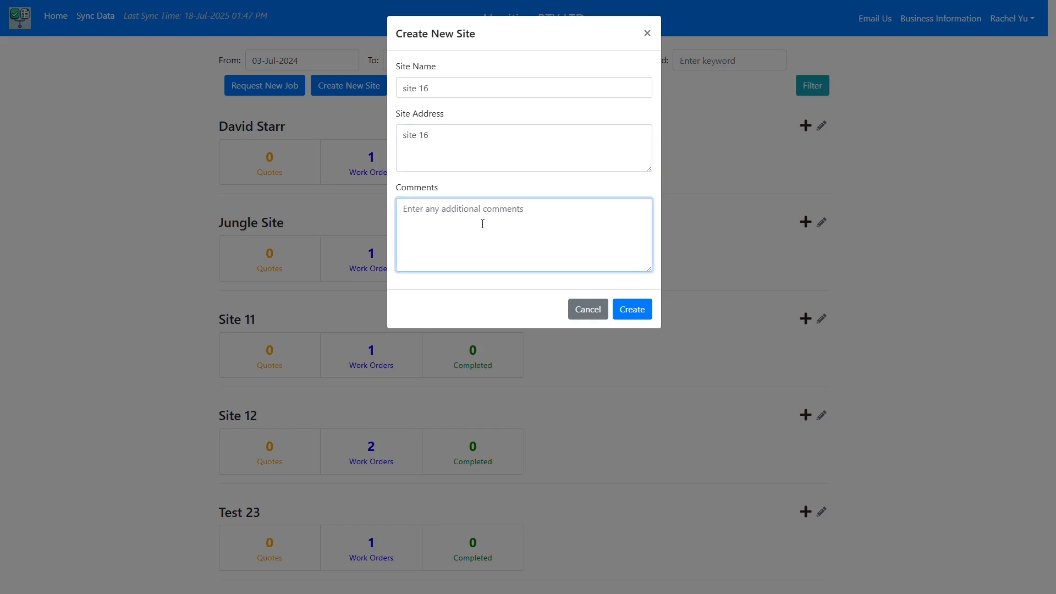
text(some c)
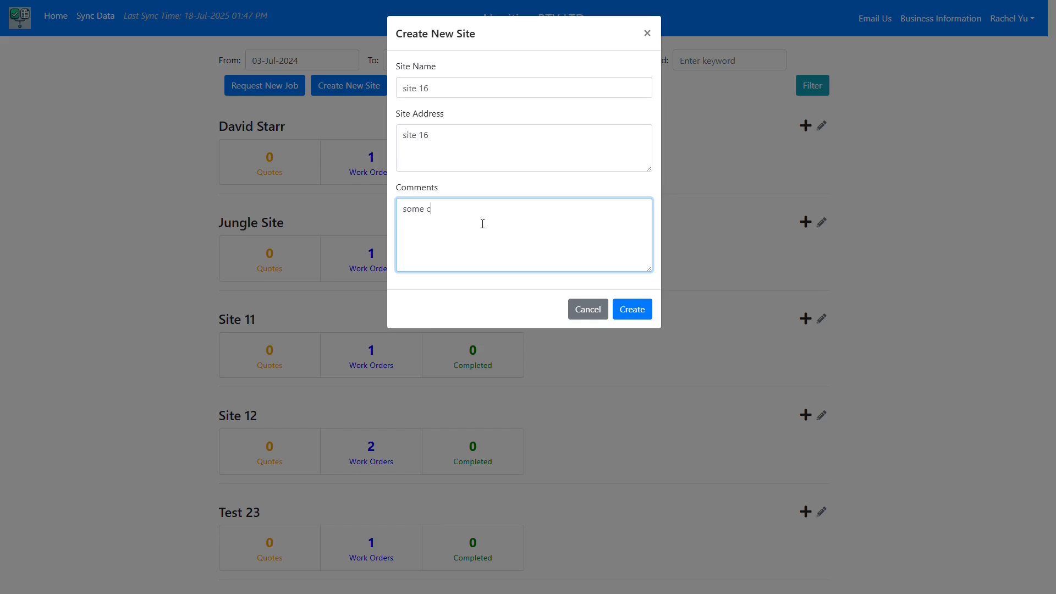
text(omments)
click(633, 310)
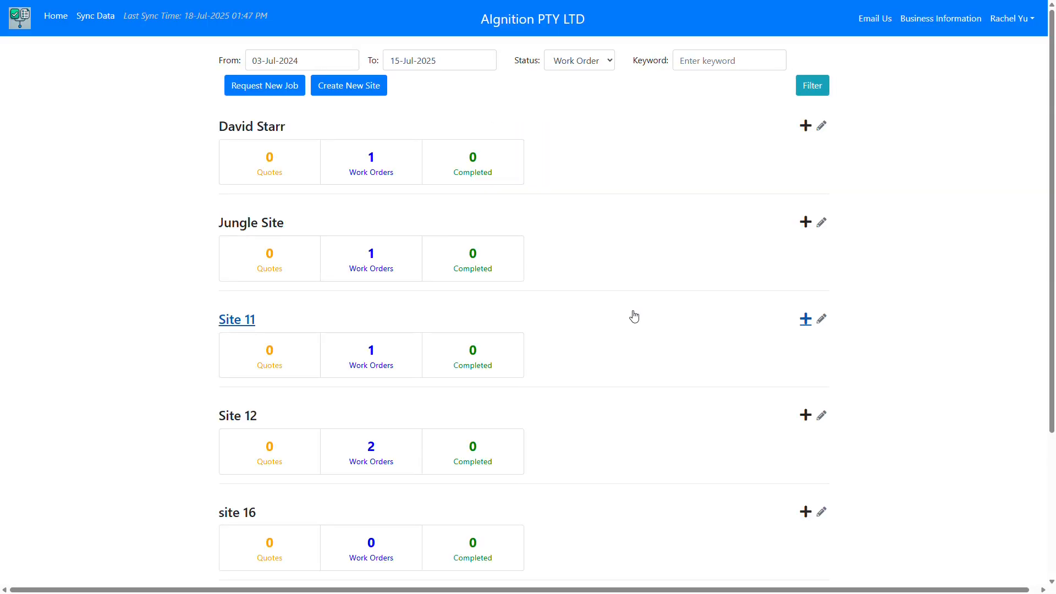
scroll(632, 314, down, 3)
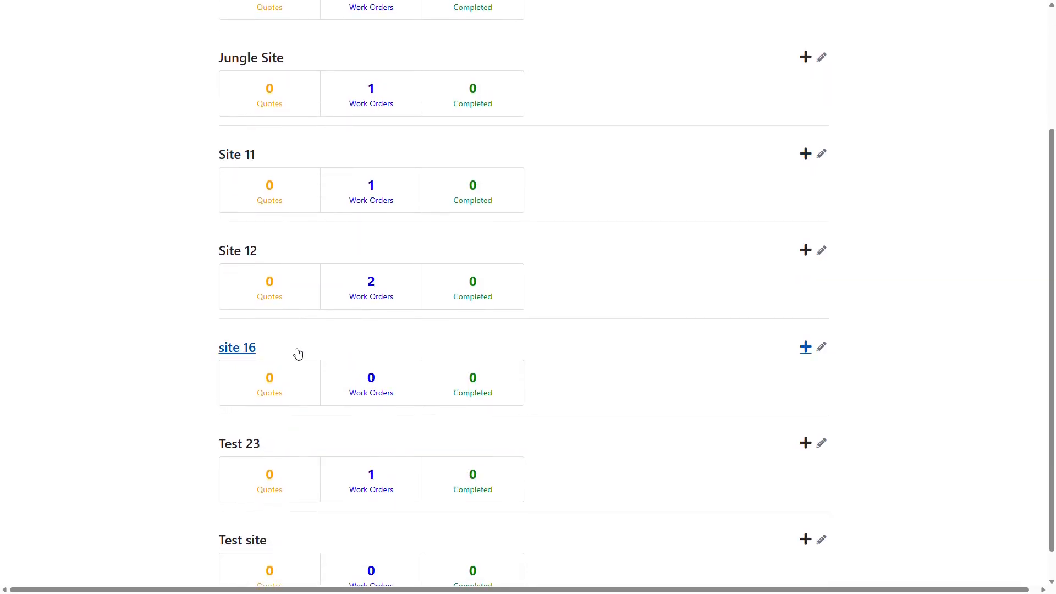
scroll(462, 356, up, 3)
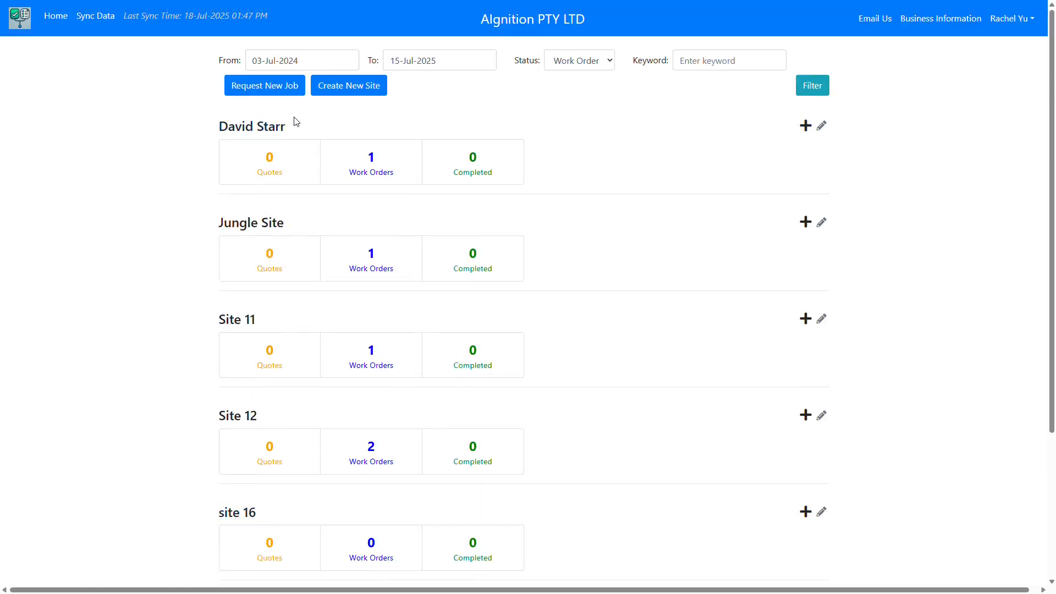
Step: Start a job request for site 16 with the description 'some description'
click(281, 96)
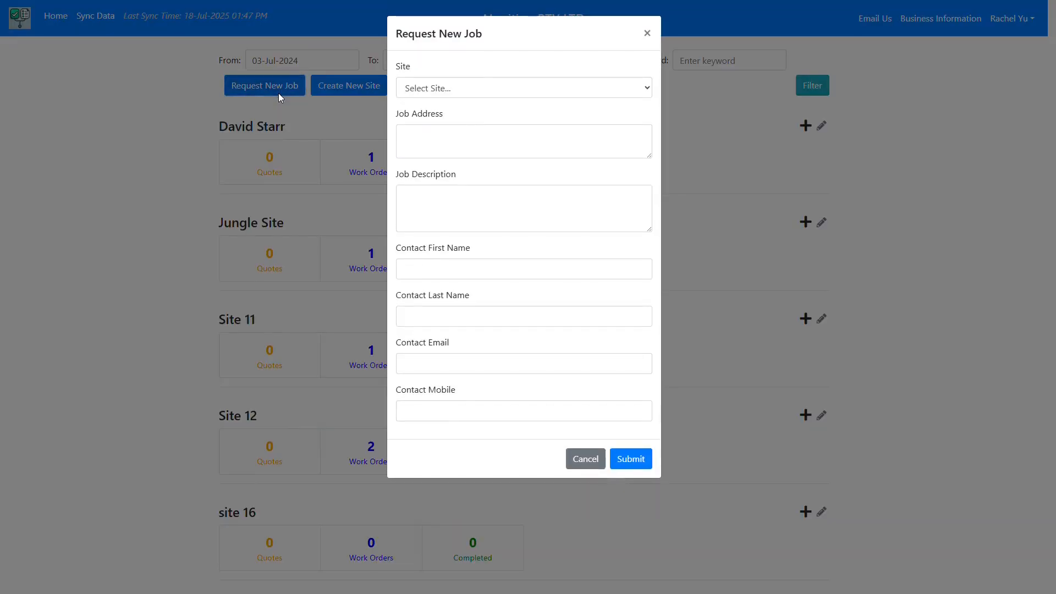
click(457, 92)
click(439, 186)
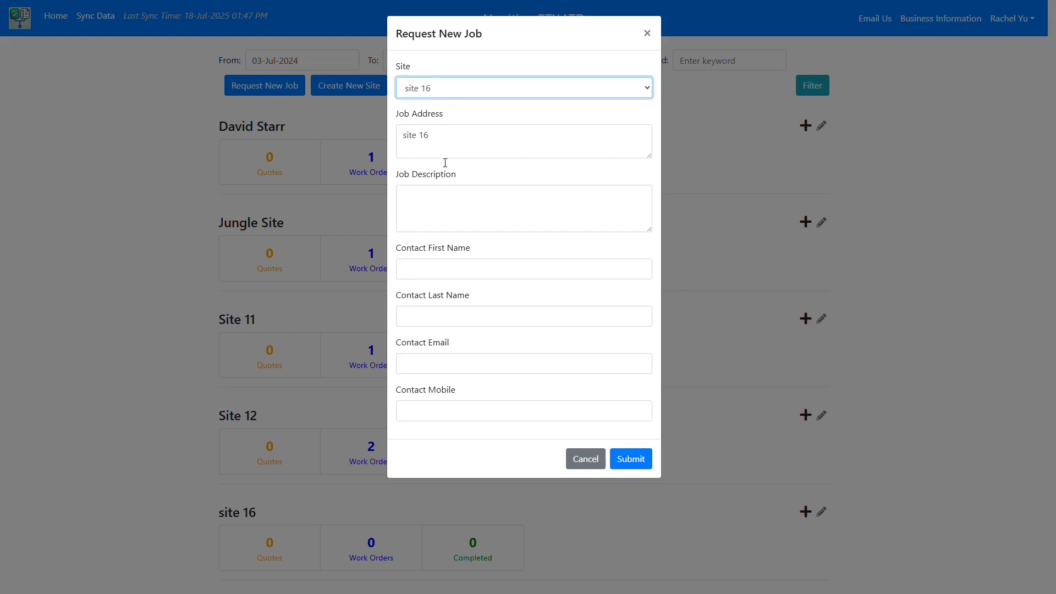
click(441, 143)
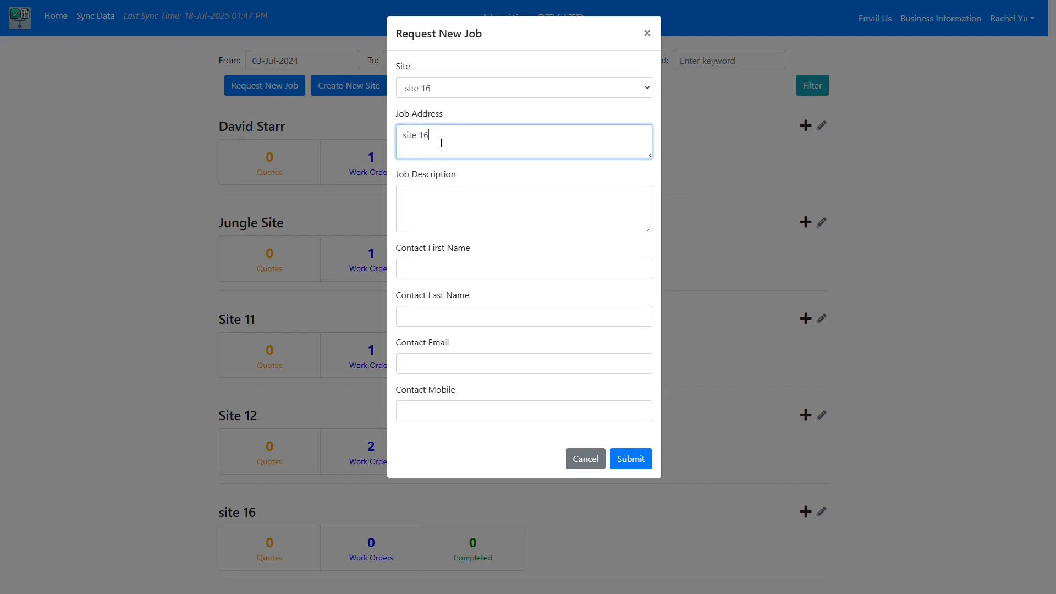
click(436, 195)
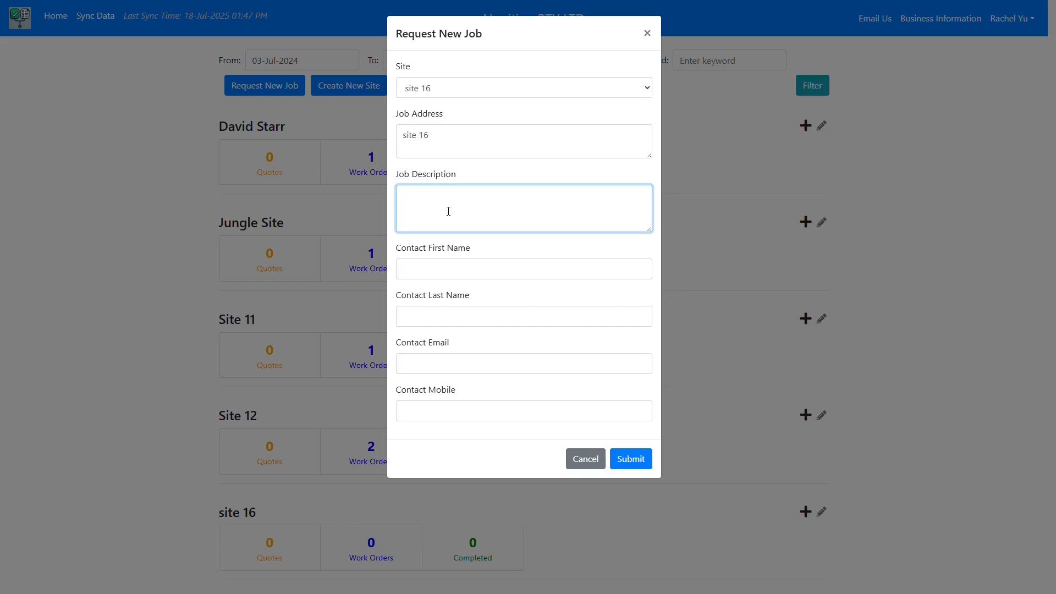
text(some description)
Step: Enter the contact's first and last name, e-mail and mobile, then submit the request
click(450, 272)
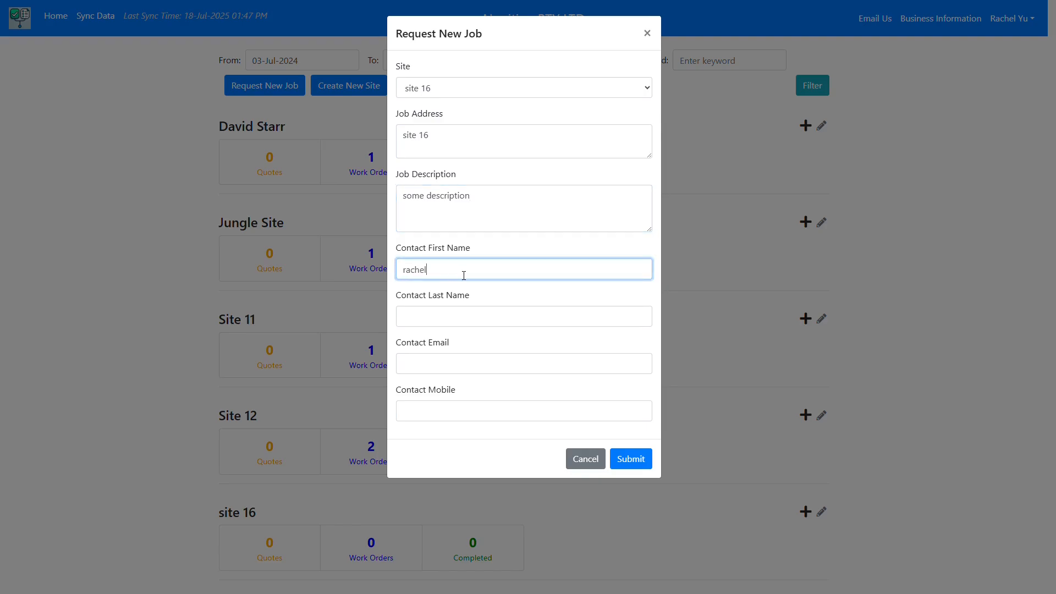
click(467, 312)
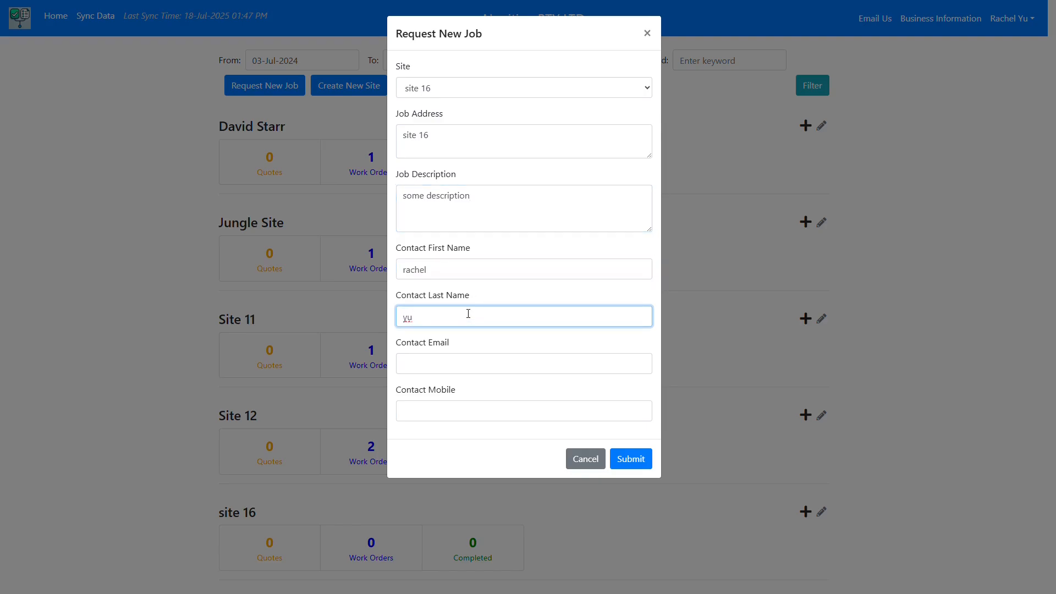
click(457, 364)
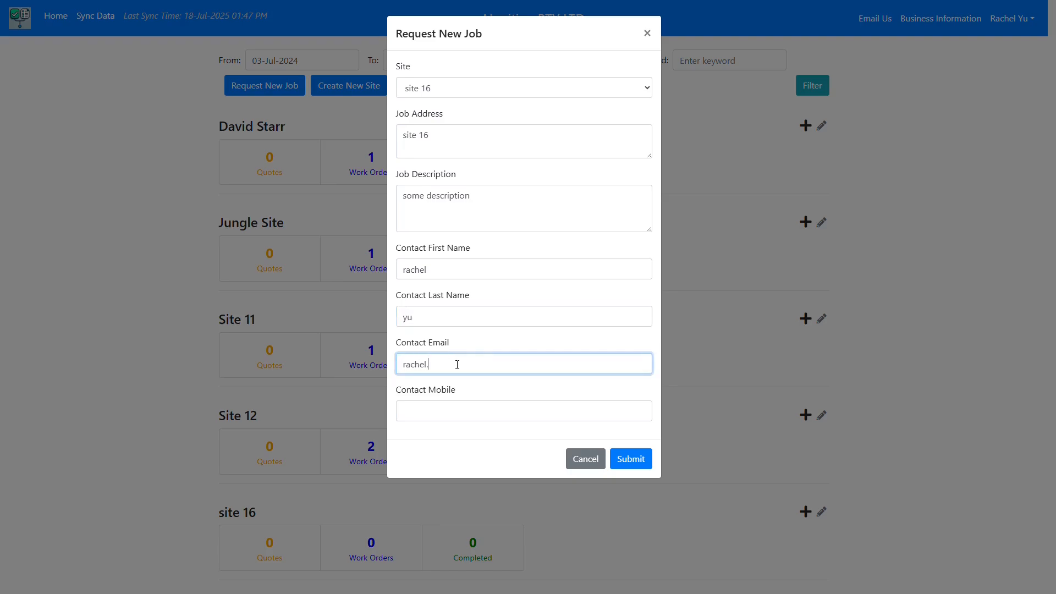
click(458, 412)
text(235415)
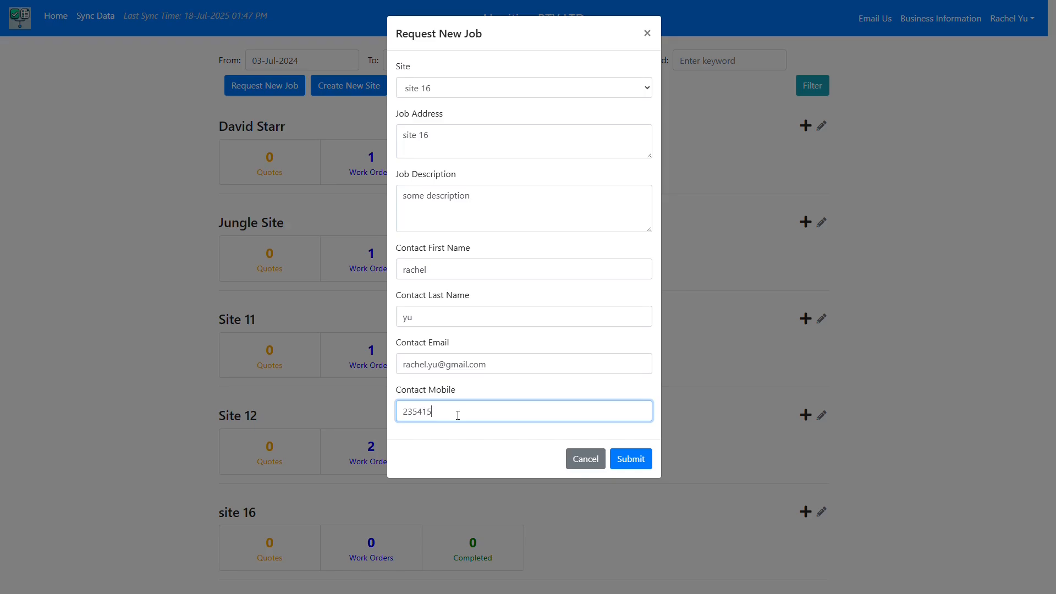
text(2)
click(635, 470)
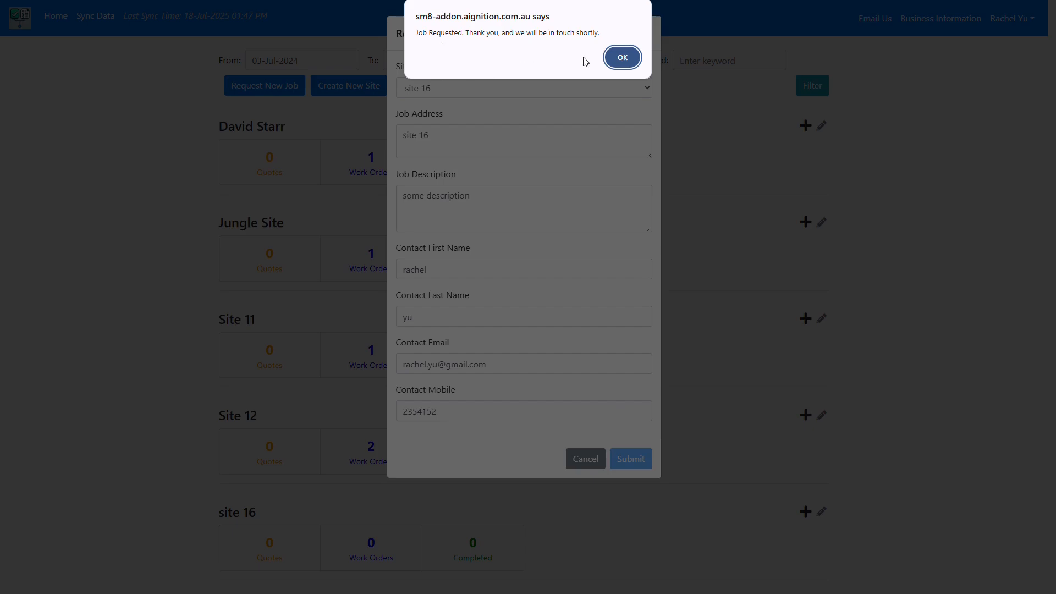
click(622, 58)
scroll(625, 353, down, 5)
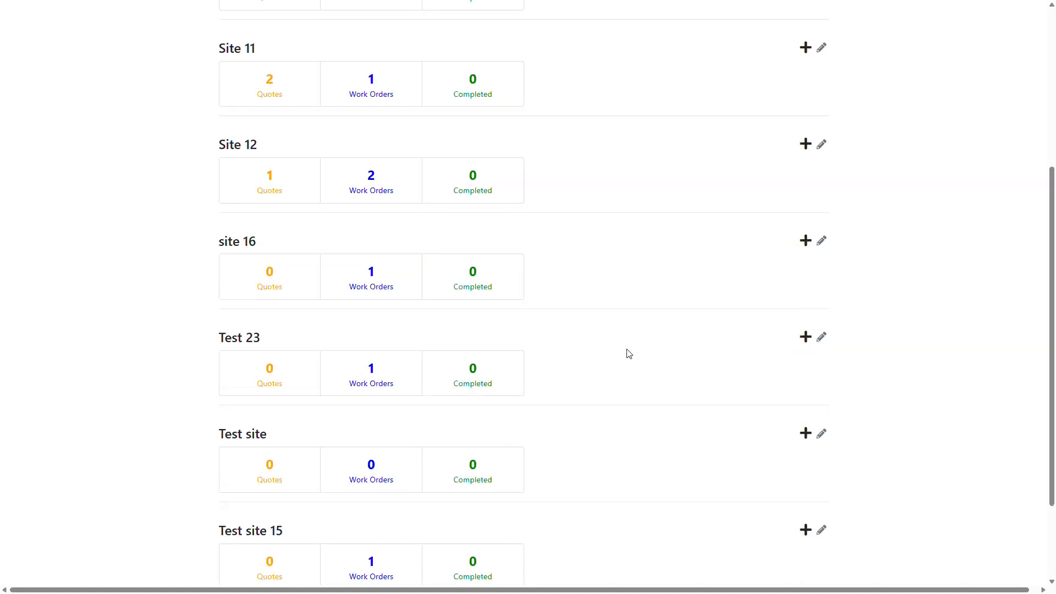
Step: Open site 16's Edit Job Site details and begin a new contact
click(821, 237)
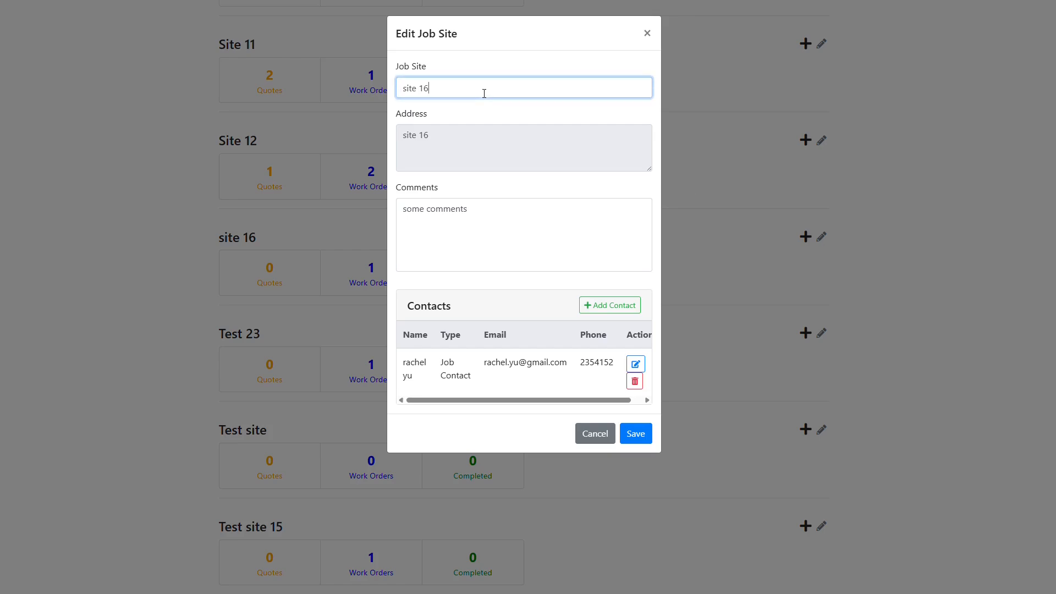
click(490, 212)
click(483, 150)
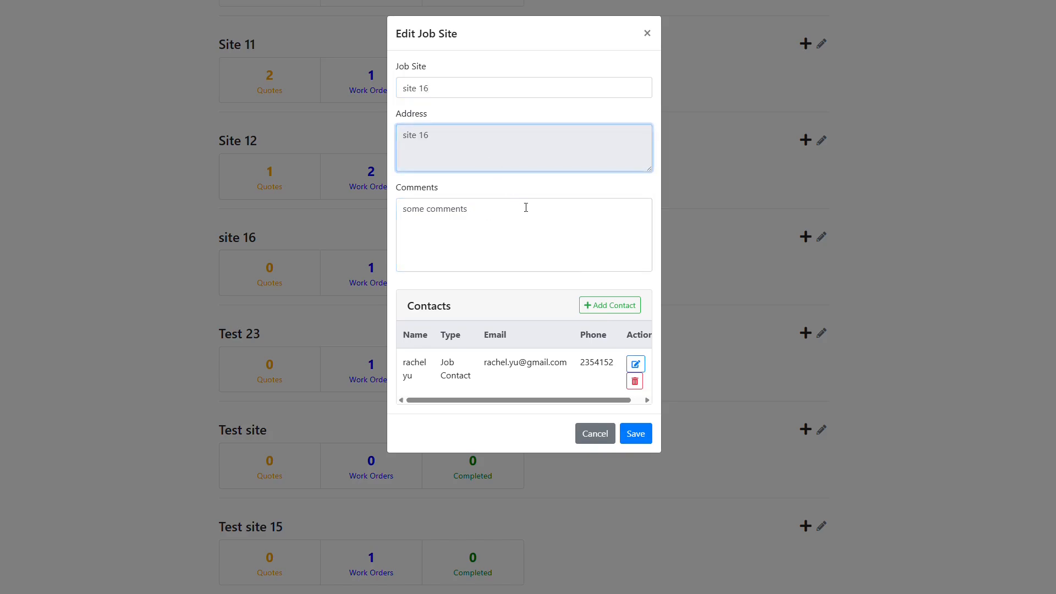
click(594, 307)
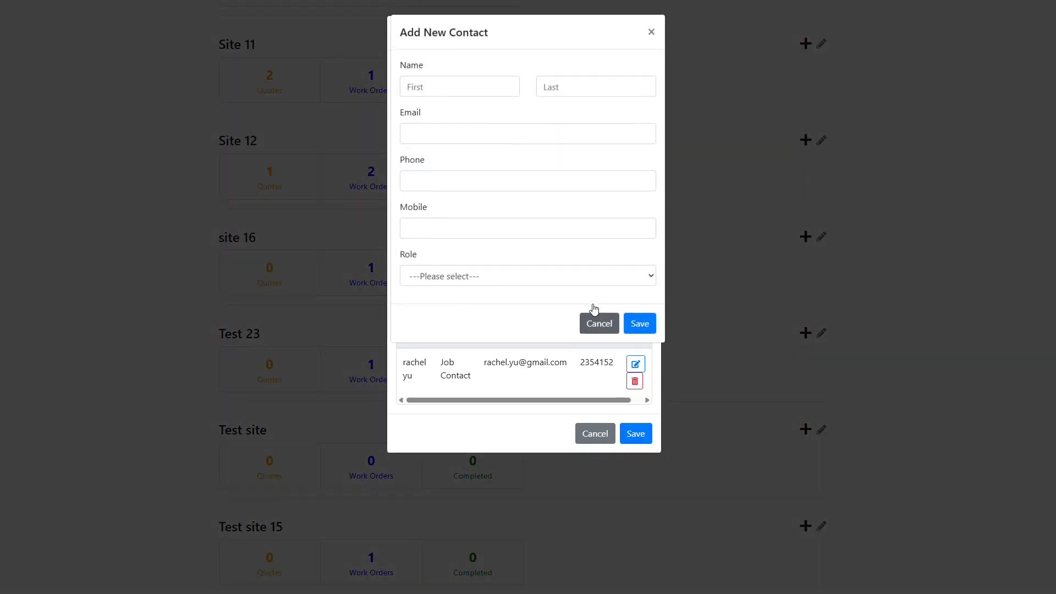
Step: Enter the new contact's first and last name, e-mail, phone and mobile numbers
click(474, 94)
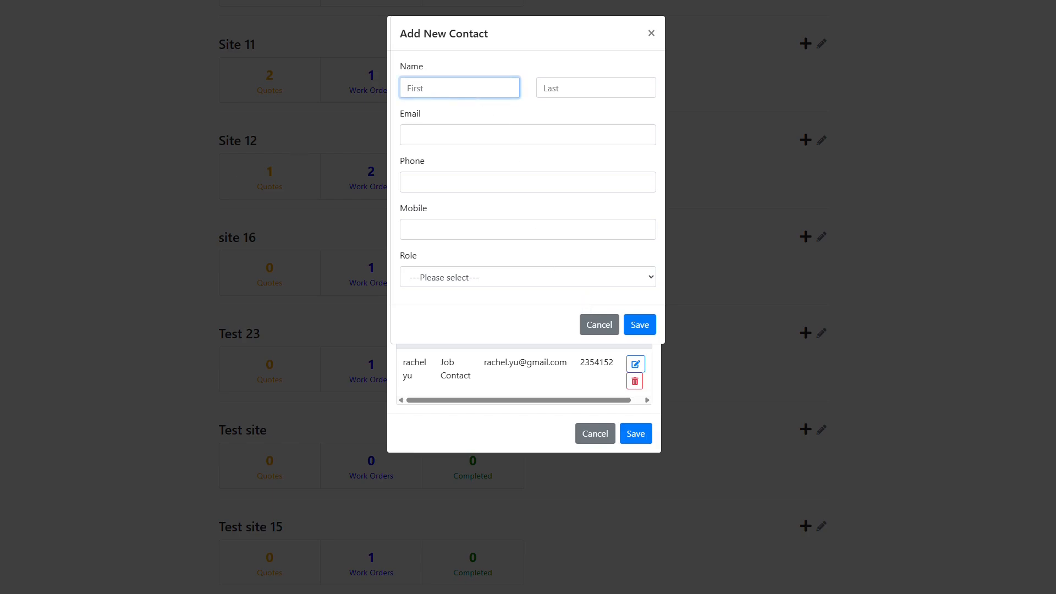
click(601, 91)
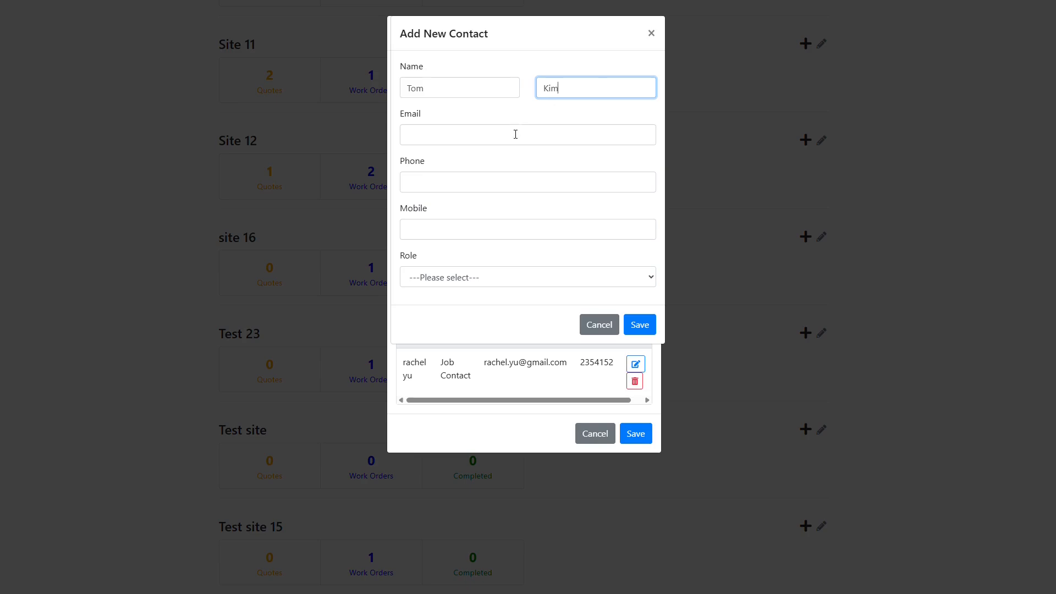
click(515, 134)
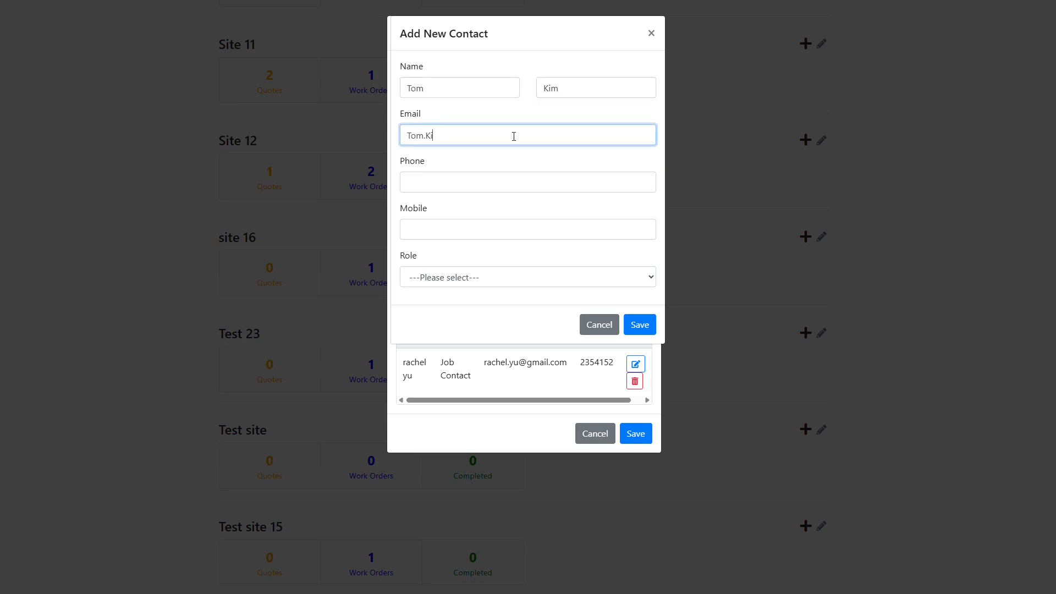
click(472, 190)
text(458489)
click(461, 232)
text(894656)
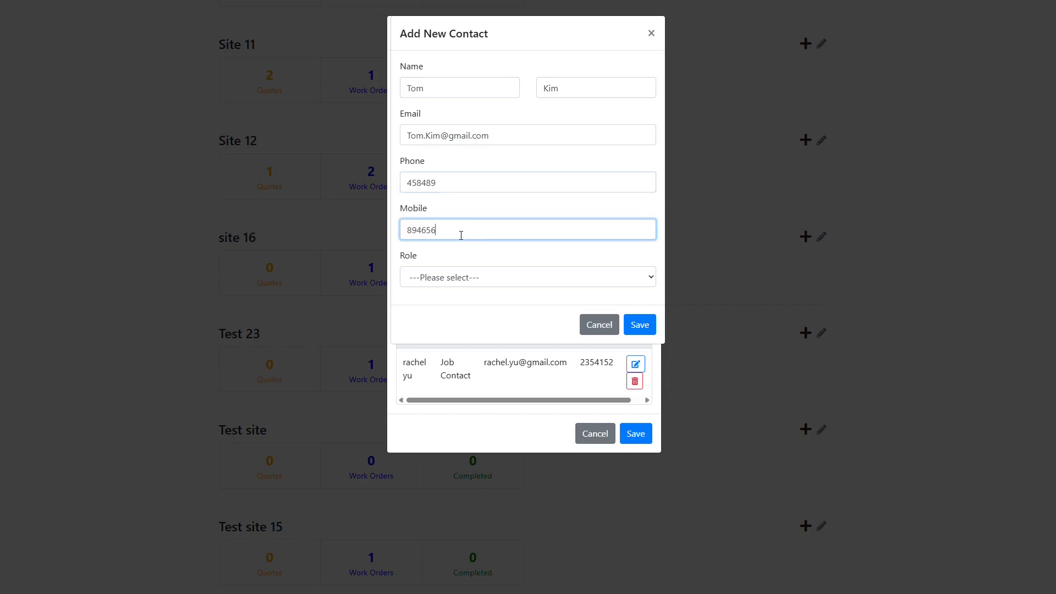
Step: Set the contact's role to Tenant and save the contact
click(462, 278)
click(458, 329)
click(640, 328)
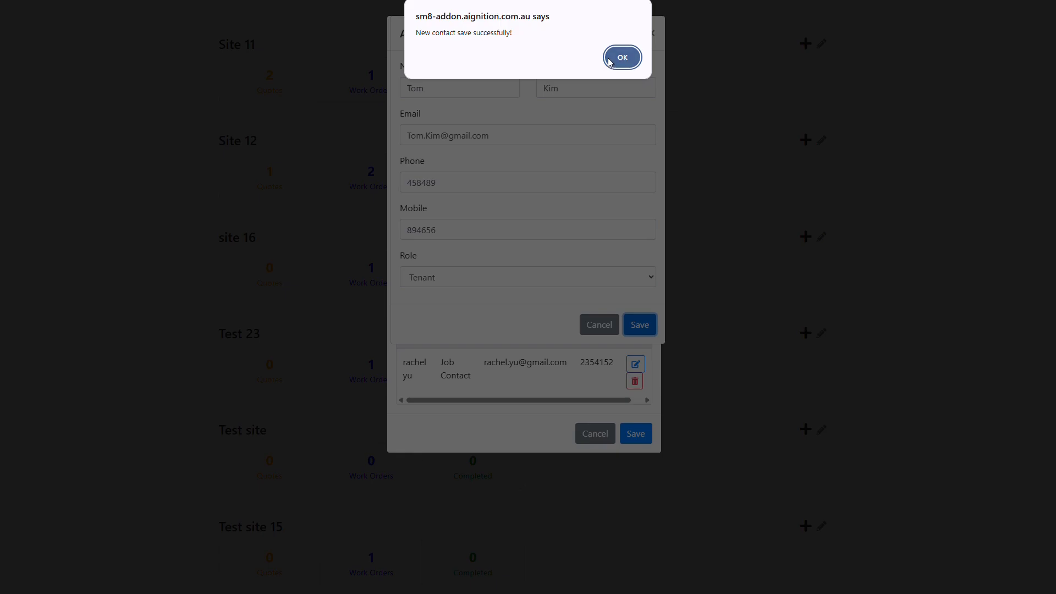
click(621, 57)
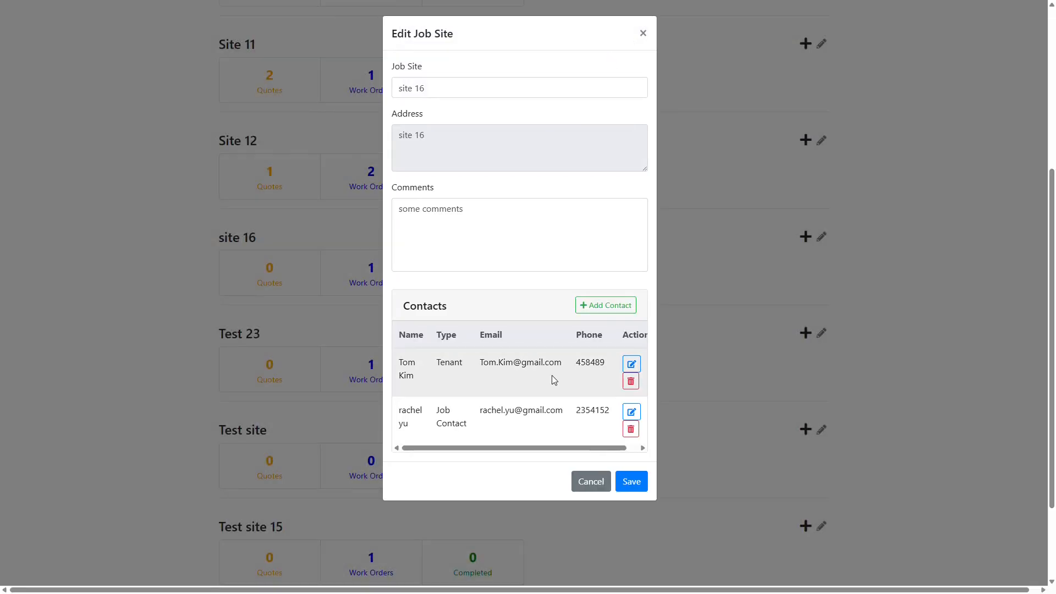
Step: Edit the new contact to make its role Property Manager and save
click(629, 364)
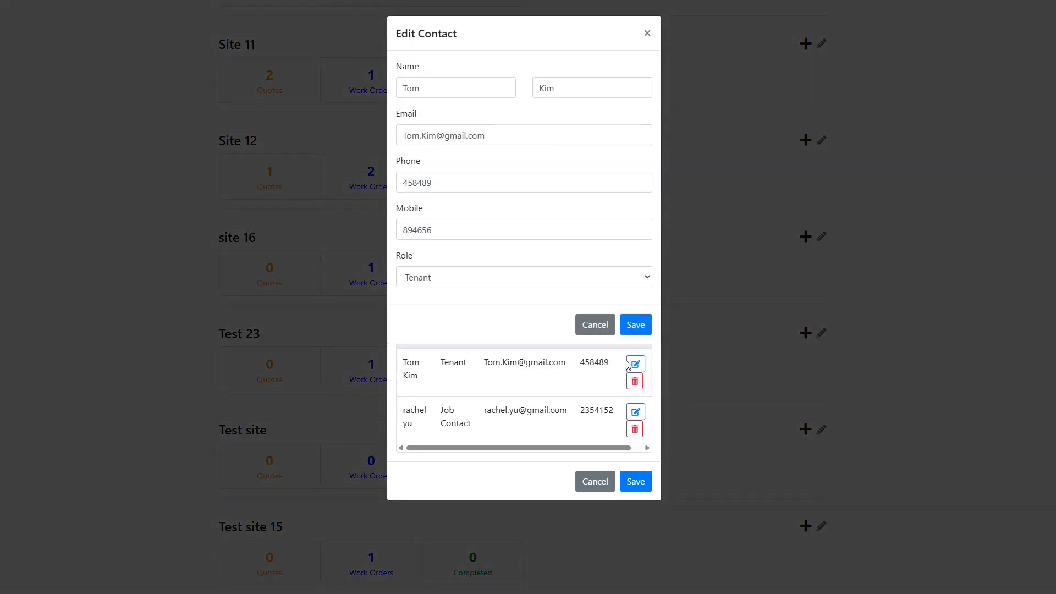
click(497, 278)
click(496, 337)
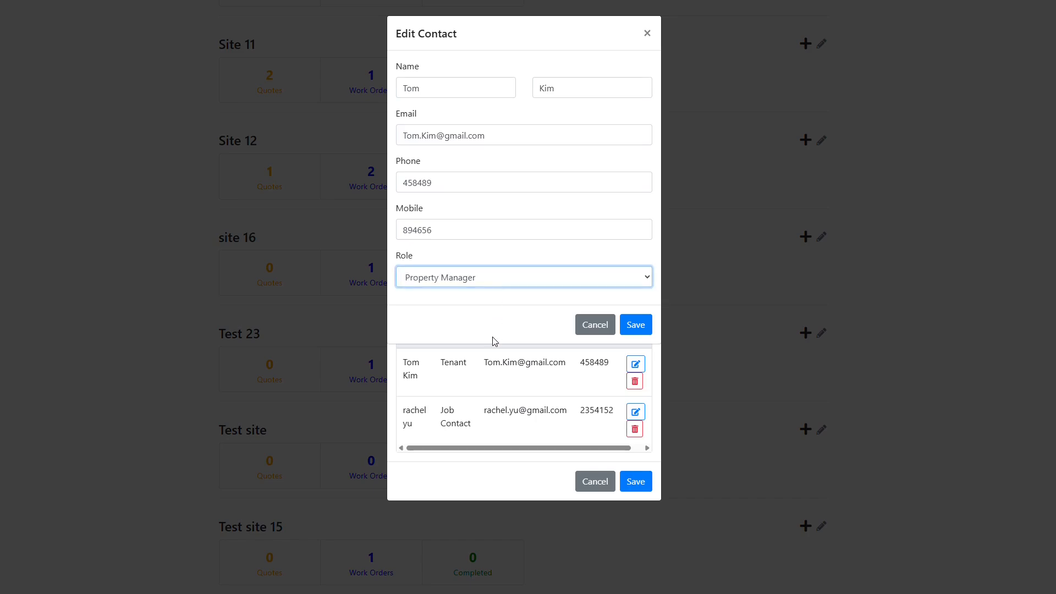
click(631, 324)
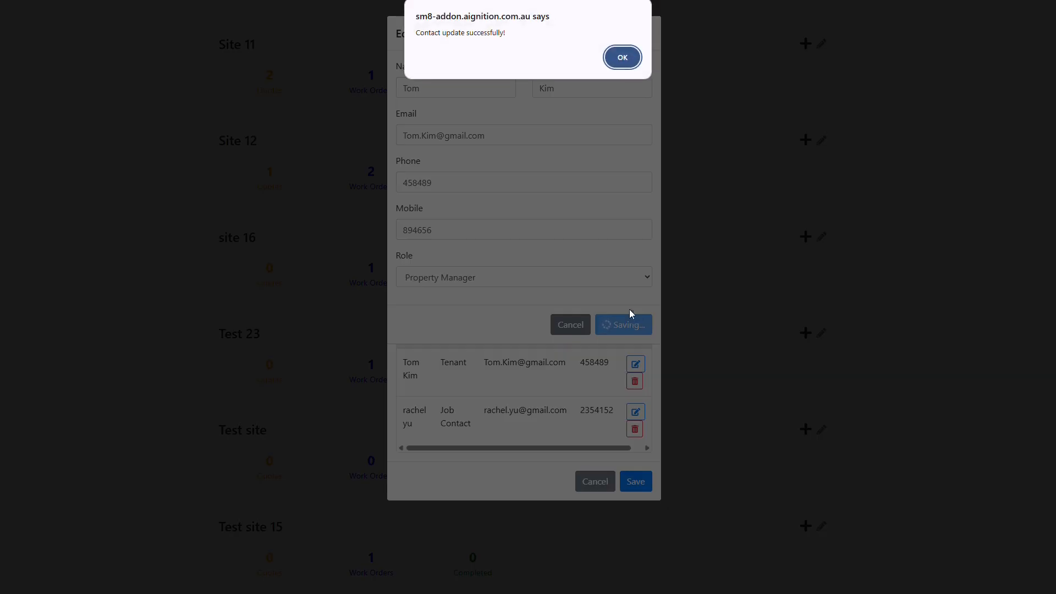
click(609, 58)
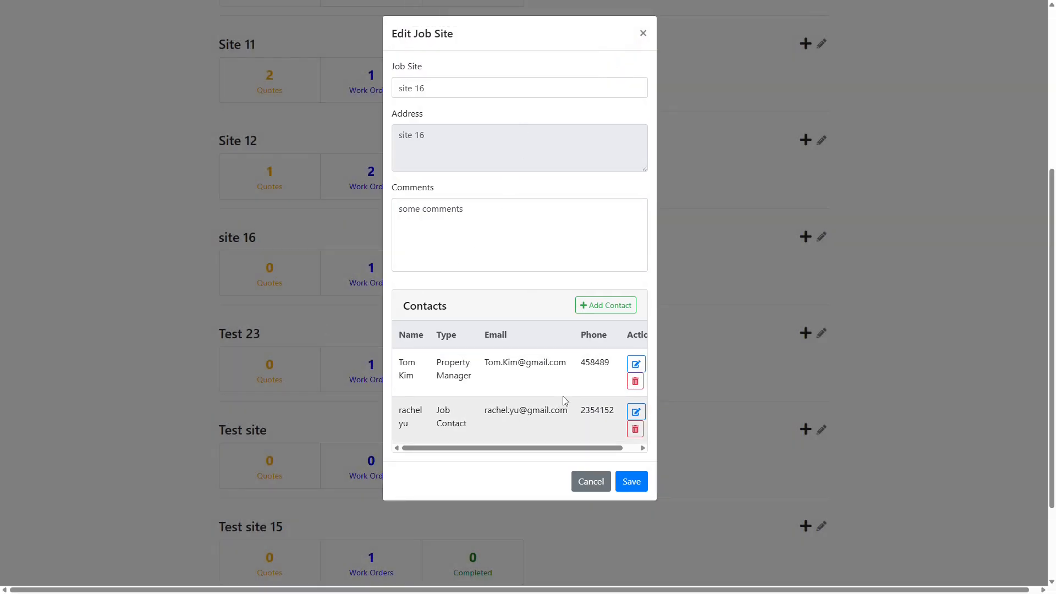
Step: Delete the new contact, then save and close site 16's job site editor
click(636, 382)
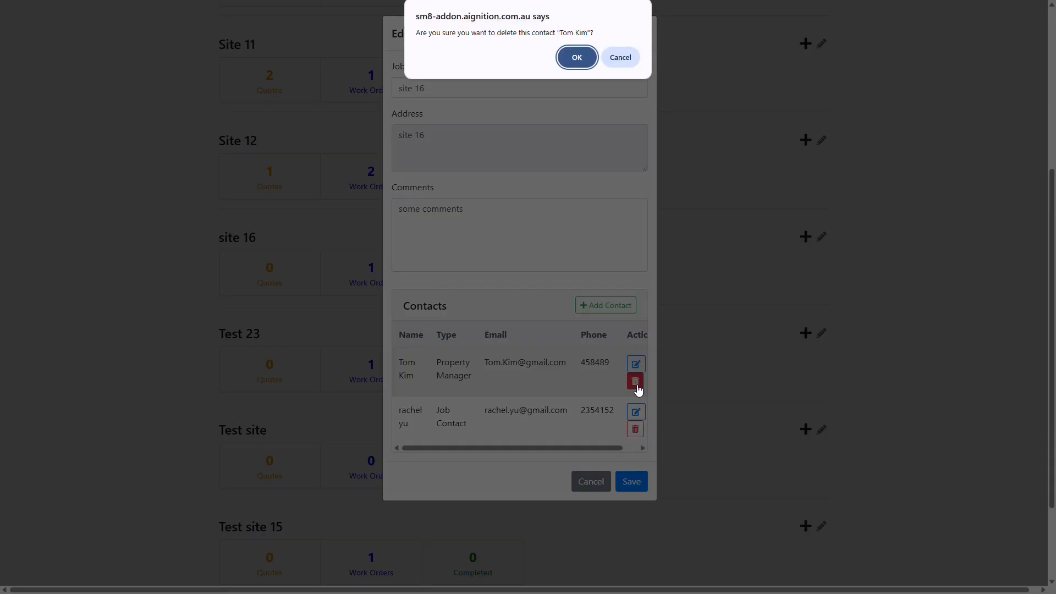
click(578, 59)
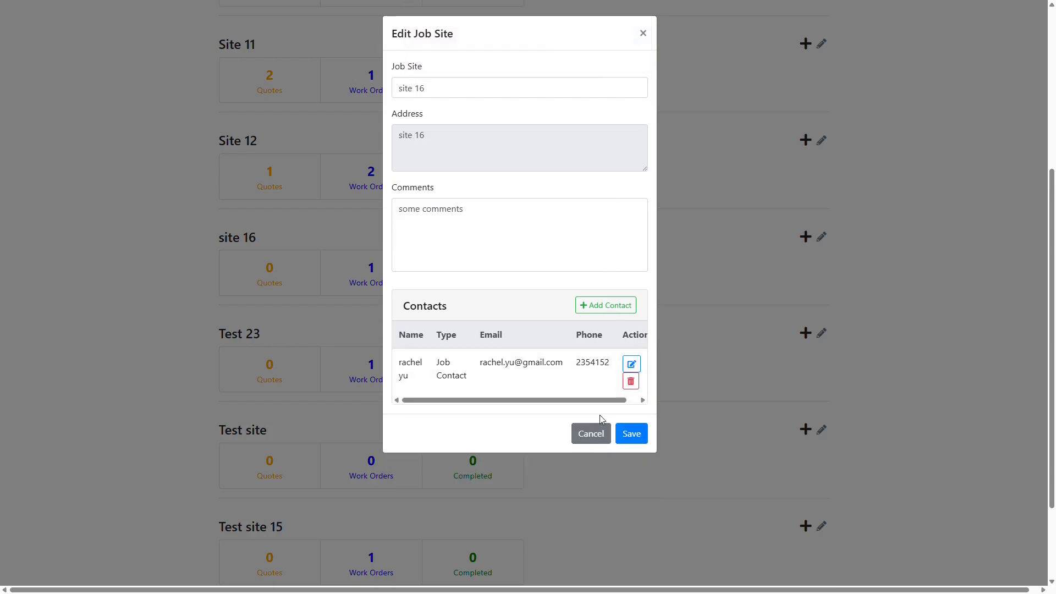
click(640, 439)
click(639, 438)
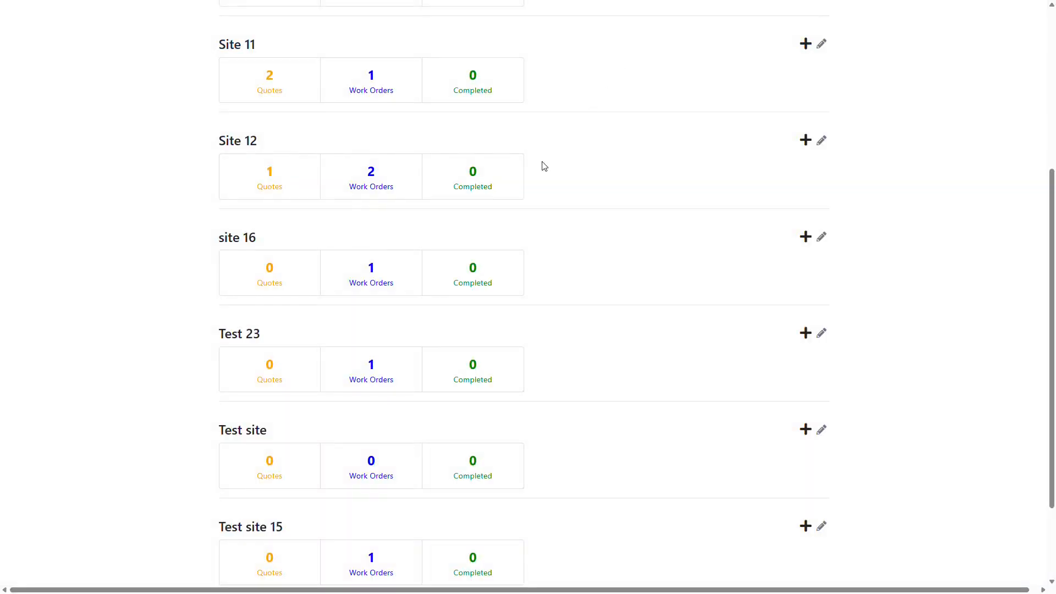
Step: Post the note 'Hi,i need some help' on Job #145 under site 16
click(236, 247)
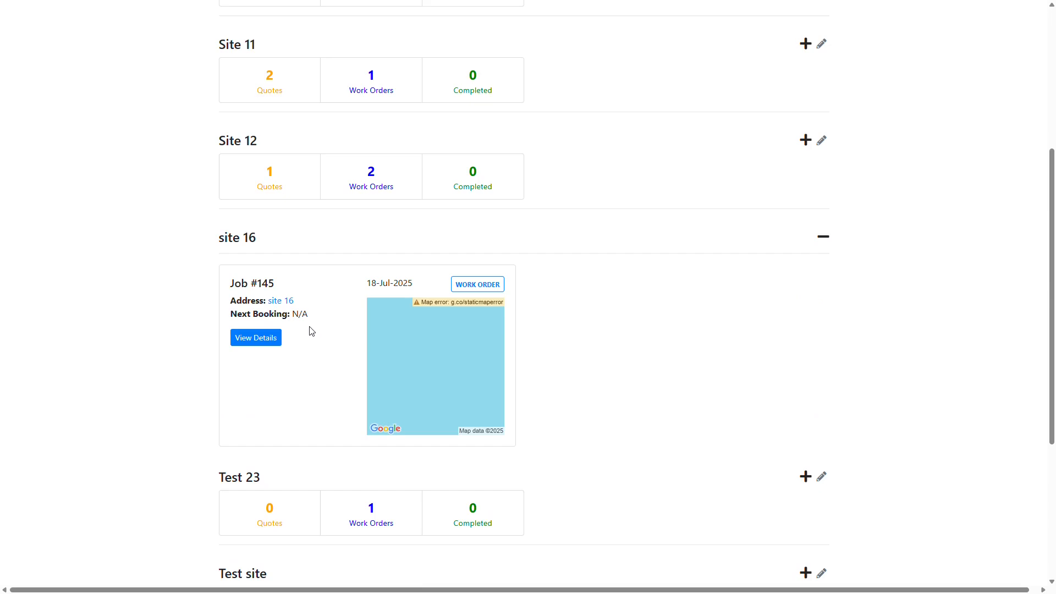
click(259, 349)
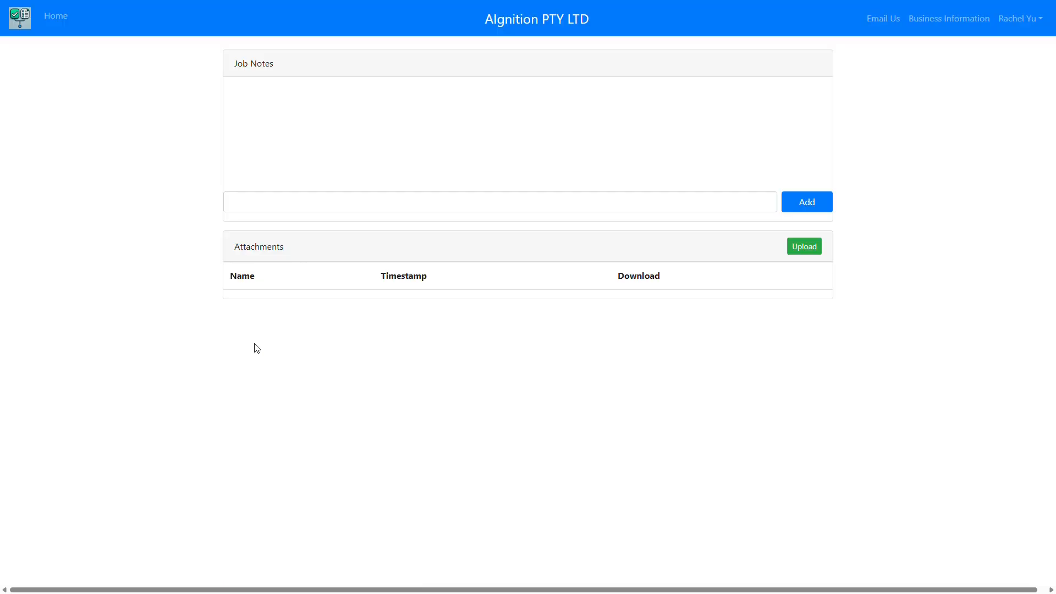
click(276, 397)
text(Hi,)
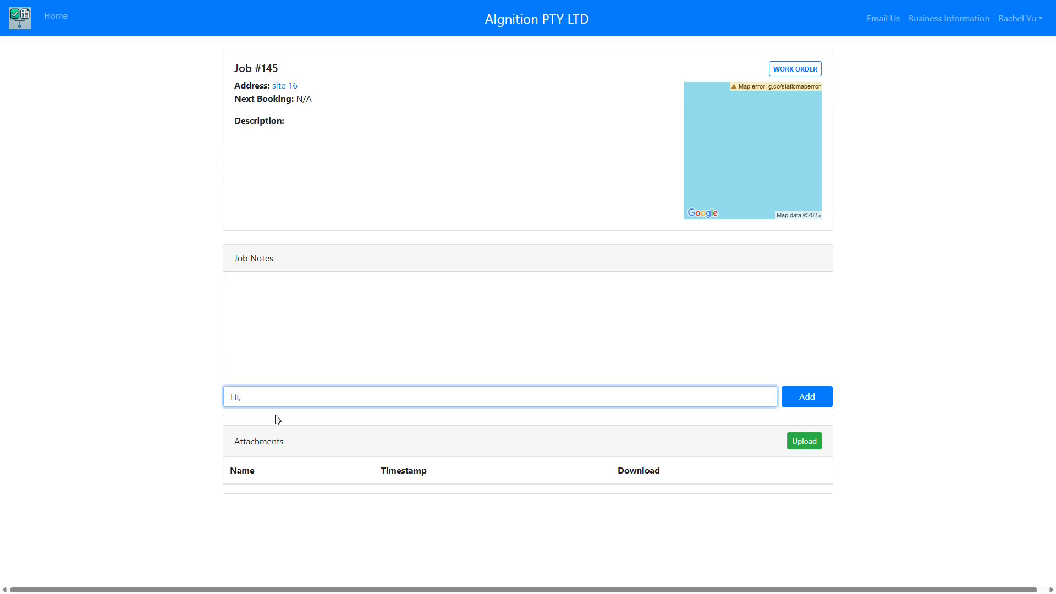
text(i need some help!)
click(811, 399)
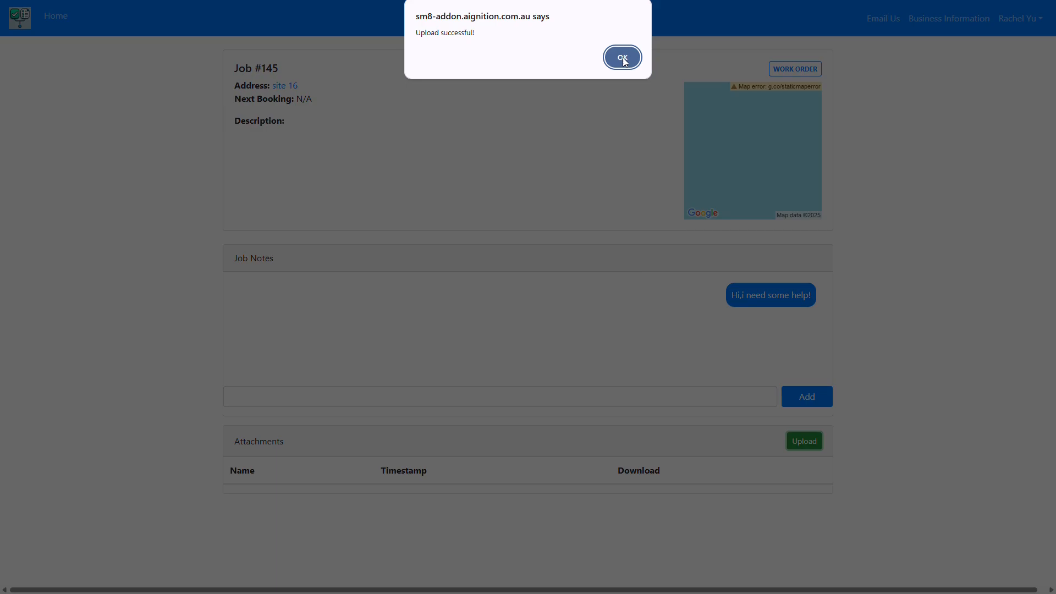
click(624, 61)
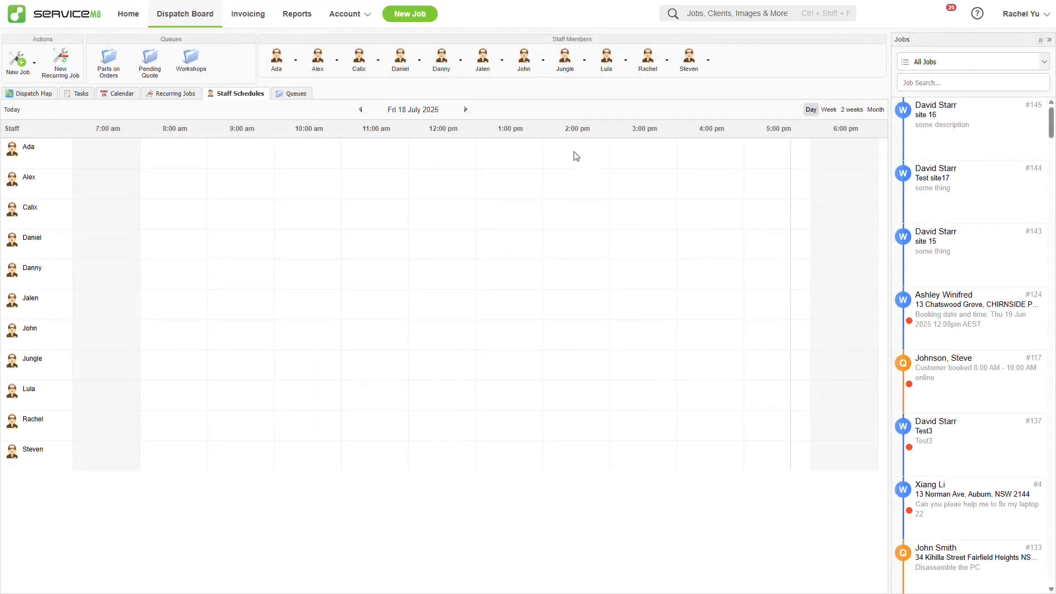
Step: Open Job #145 and its My Customer Portal add-on via More > Addons
click(983, 120)
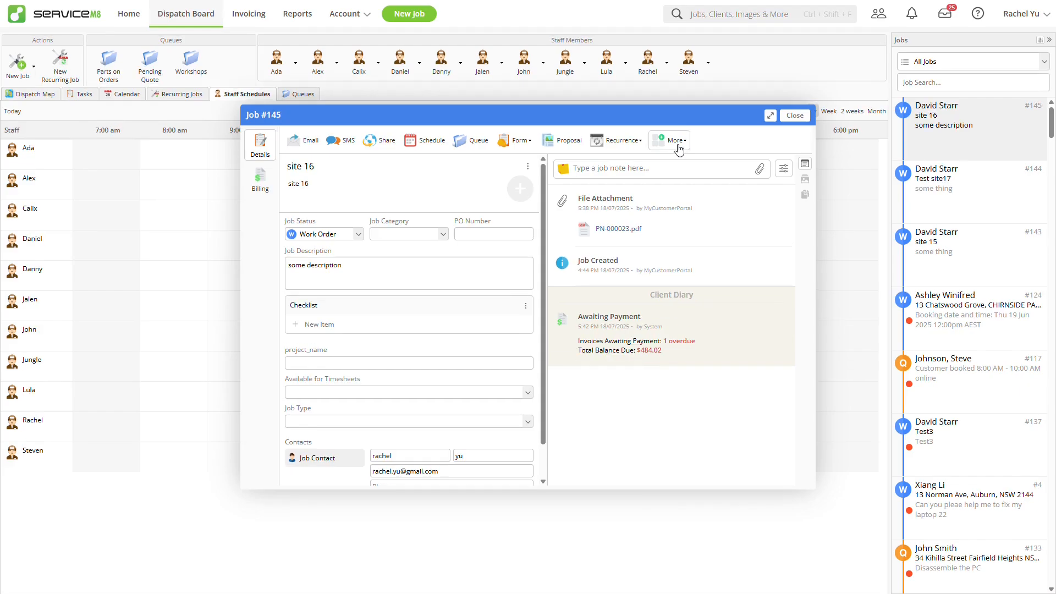
click(673, 142)
mouse_move(681, 161)
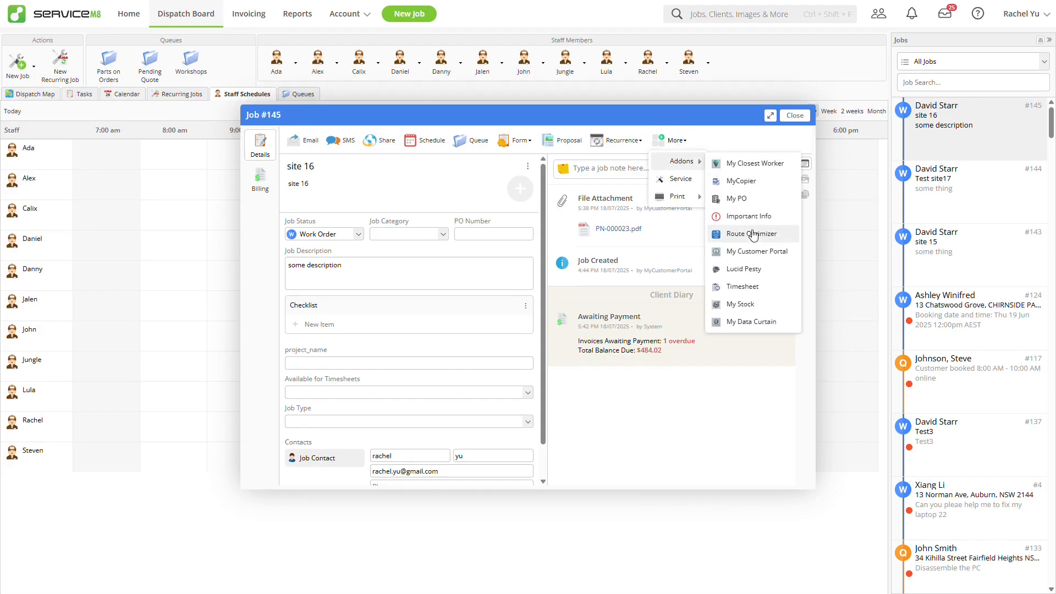
click(751, 251)
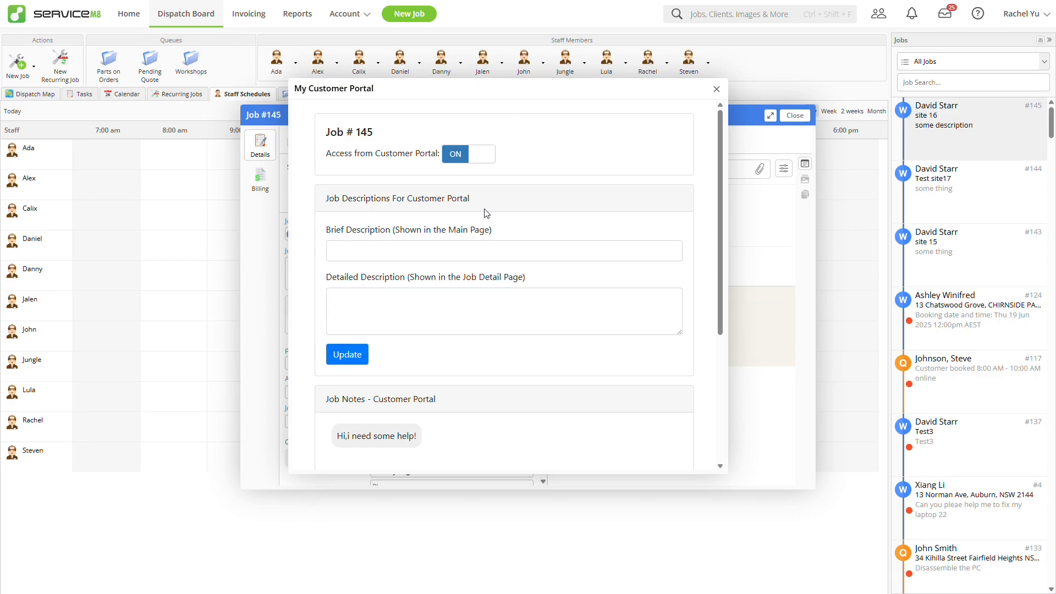
Step: Post the reply 'I can help you~' to the customer's note in Job #145's notes
click(451, 256)
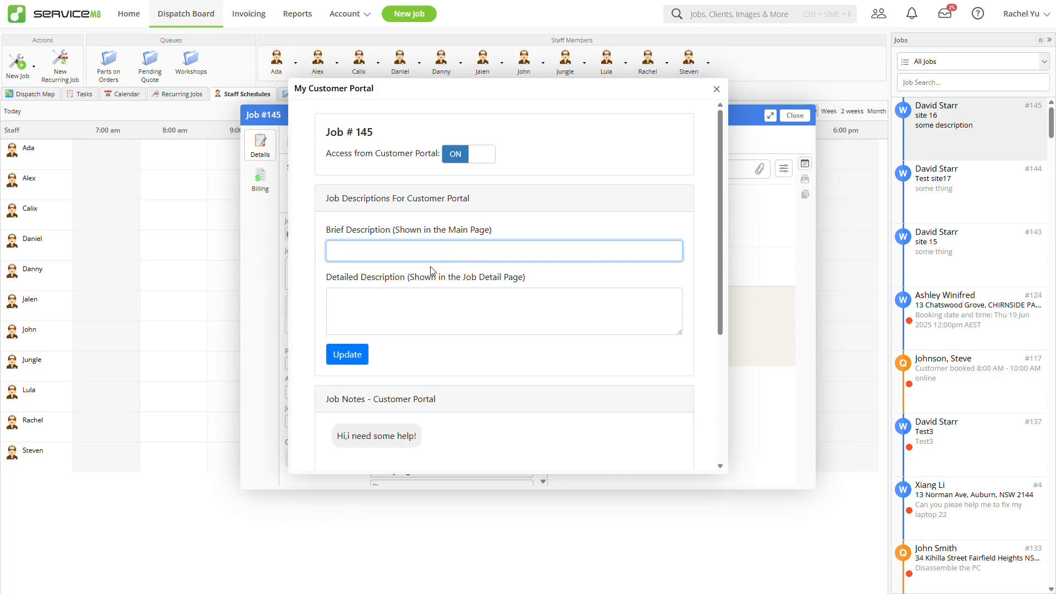
click(411, 310)
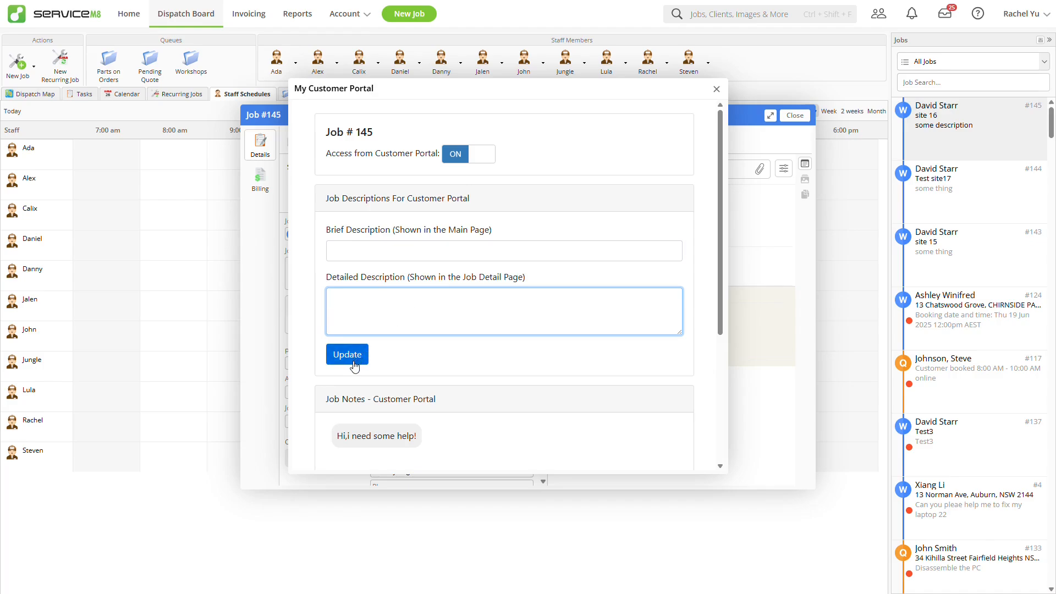
scroll(479, 356, down, 2)
scroll(490, 352, down, 1)
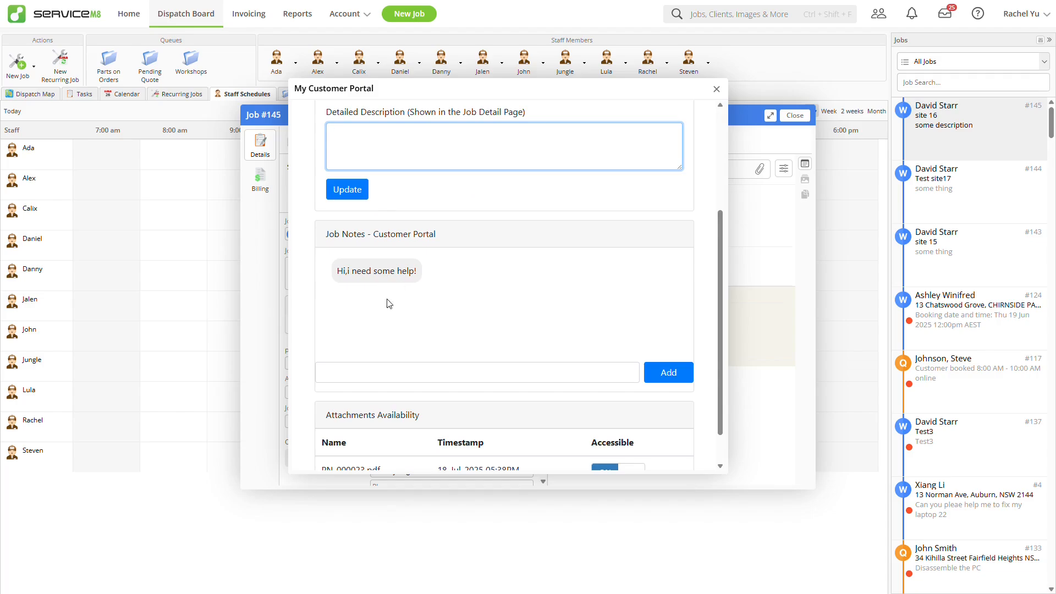
click(377, 373)
text(I can help you~)
click(650, 375)
Step: Attach po_default_template.docx to the job, make it customer-accessible, and keep PN-000023.pdf accessible
scroll(605, 368, down, 1)
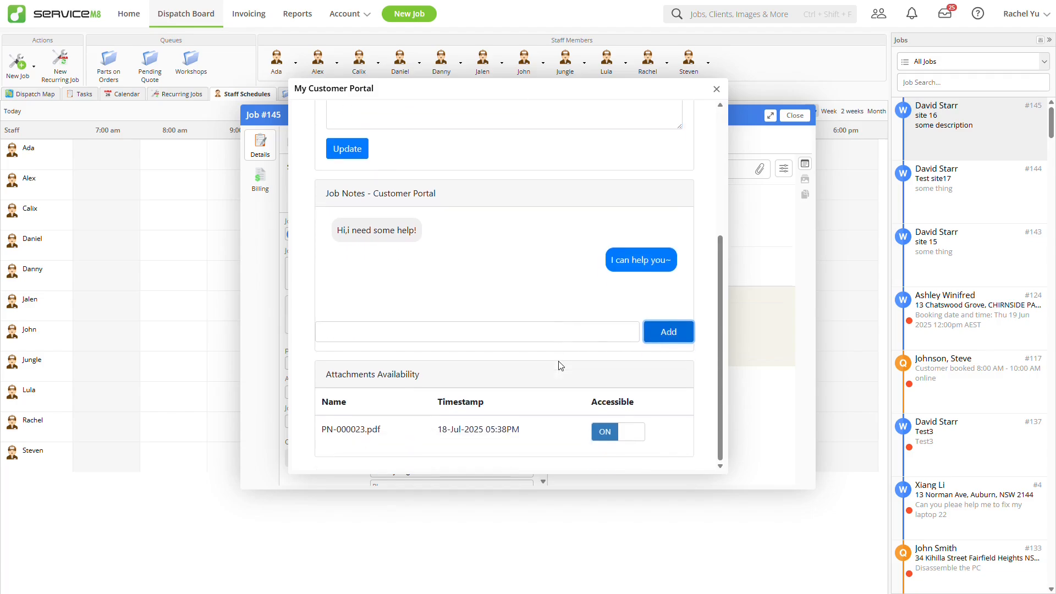
click(608, 432)
click(609, 437)
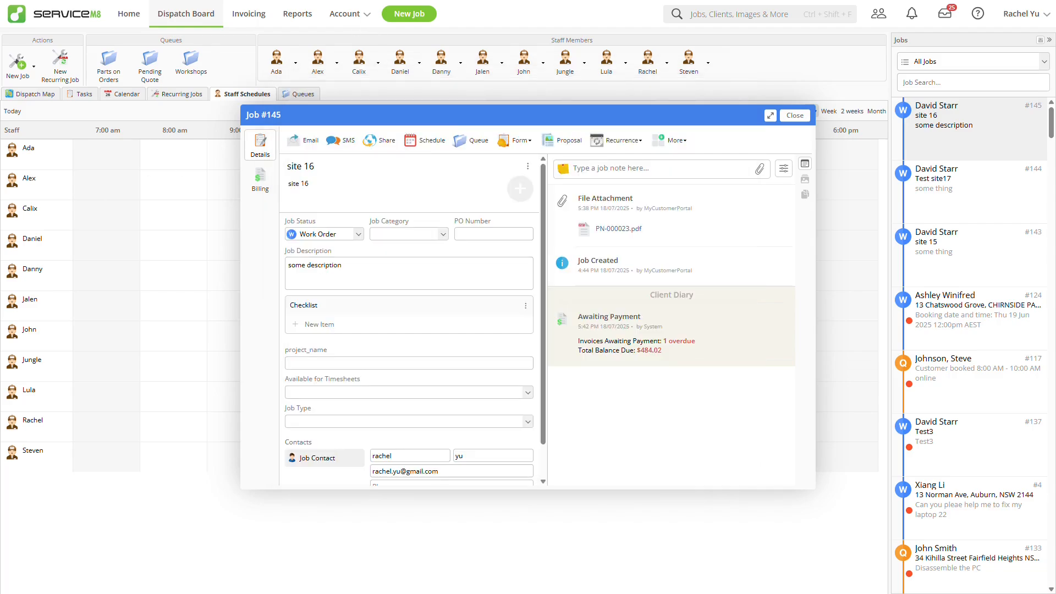
drag(597, 483, 597, 339)
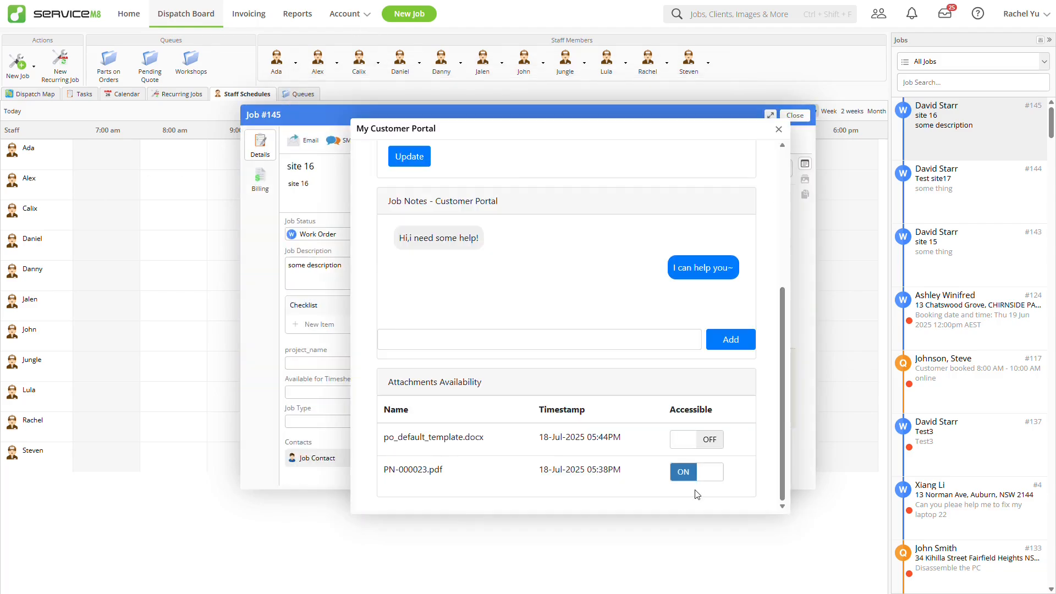
click(698, 438)
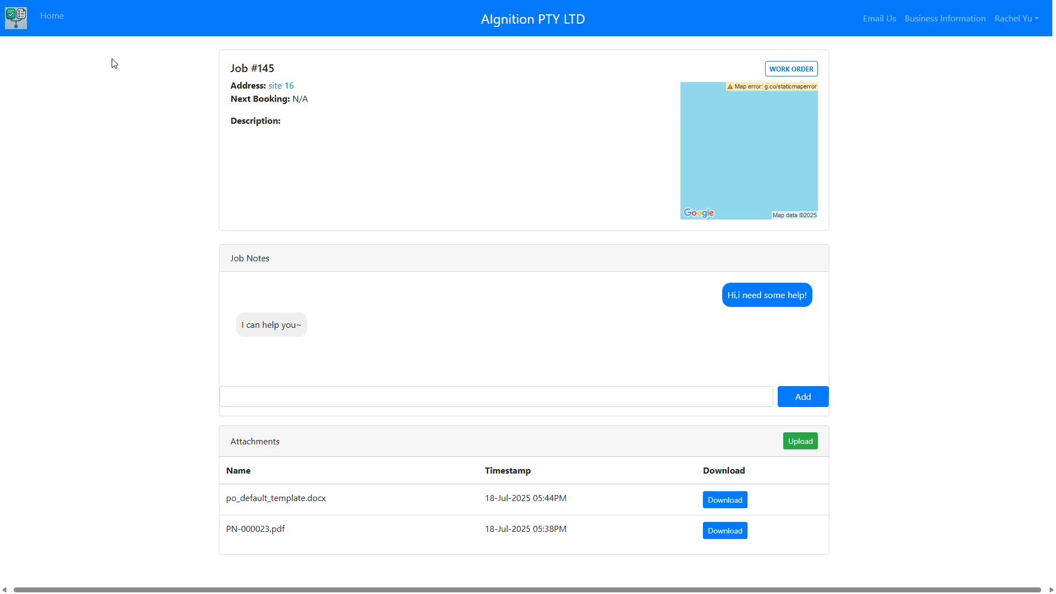